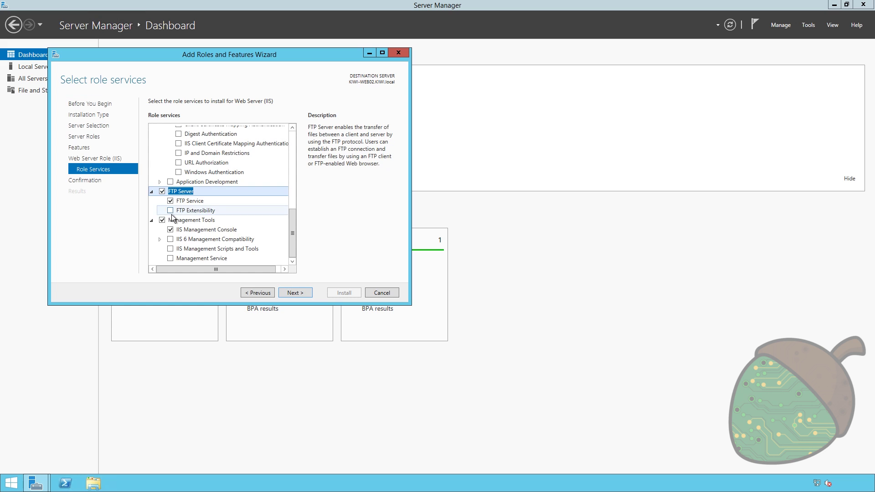
- Confirm the FTP Server and Management Tools role services and start the Web Server (IIS) installation
click(298, 295)
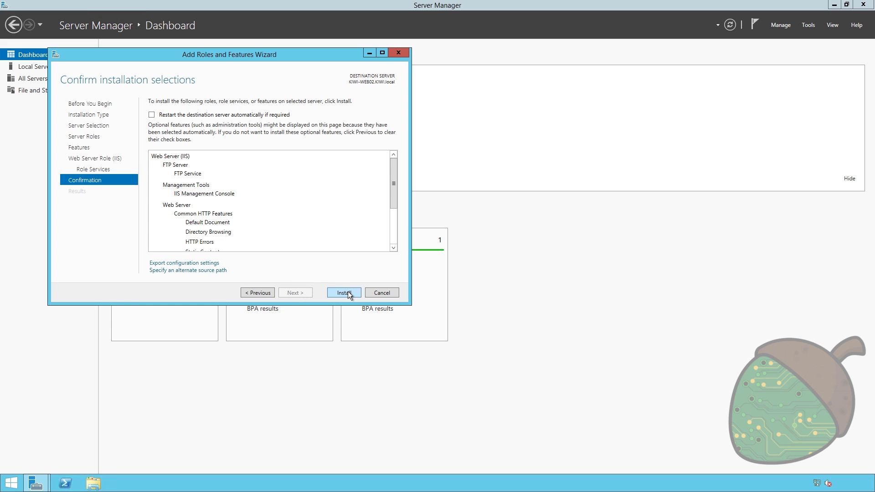
click(348, 293)
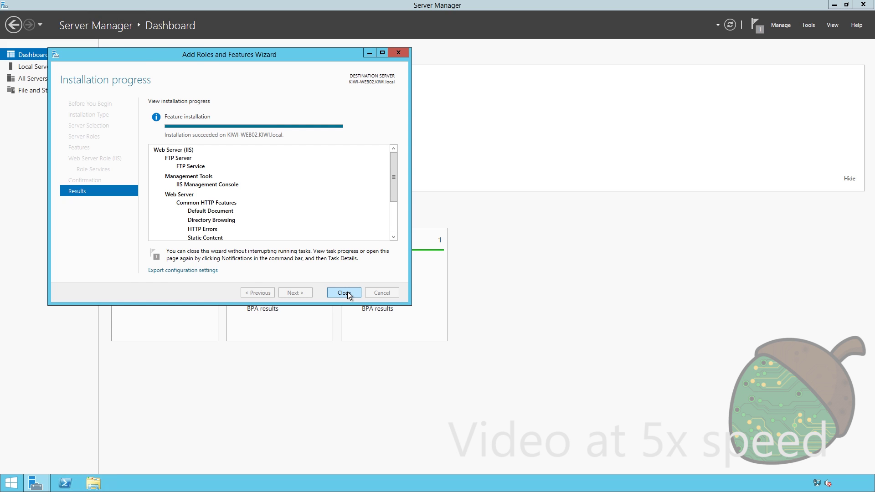
- Close the Add Roles and Features wizard once the installation has succeeded
click(347, 292)
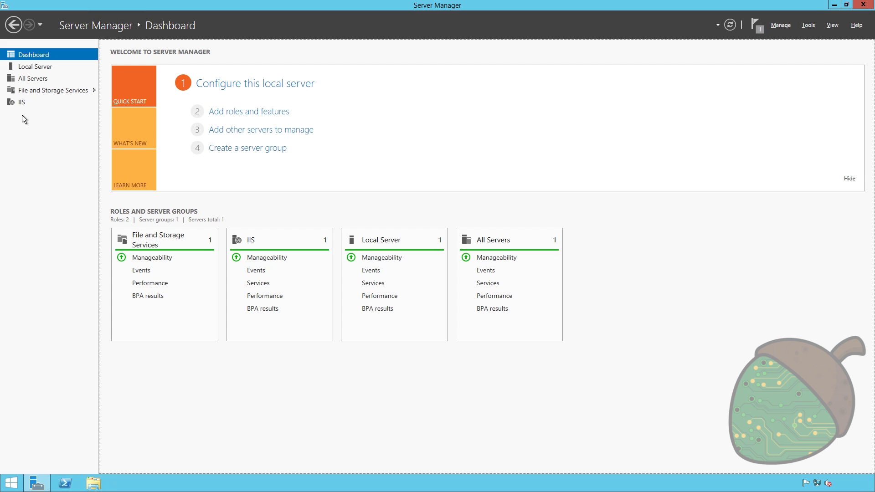
- Launch IIS Manager for KIWI-WEB02 from Server Manager's IIS page and maximize it
click(22, 102)
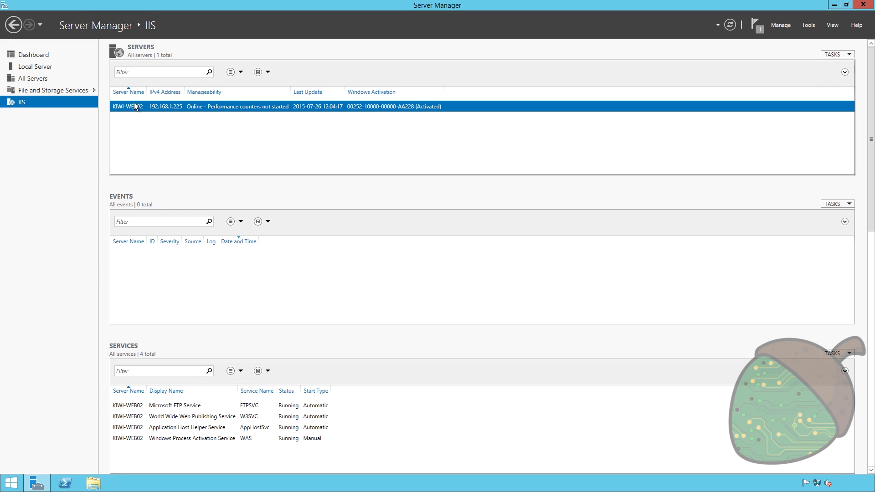
right_click(137, 107)
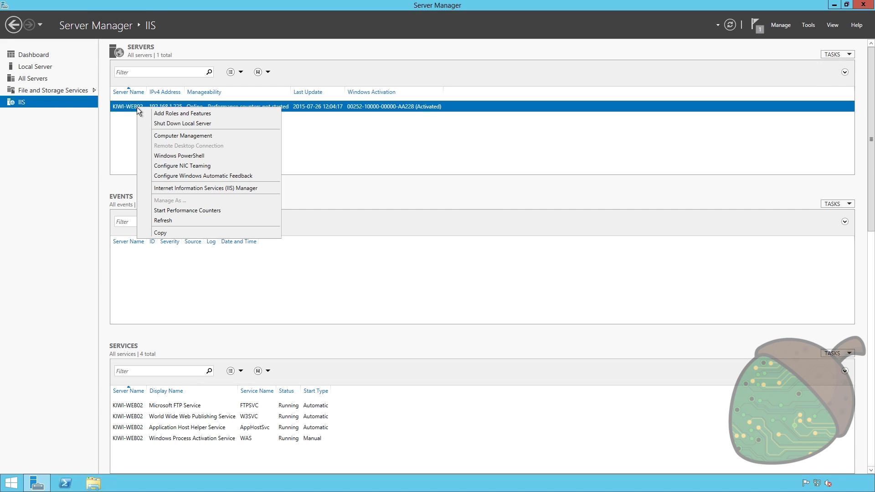
click(211, 188)
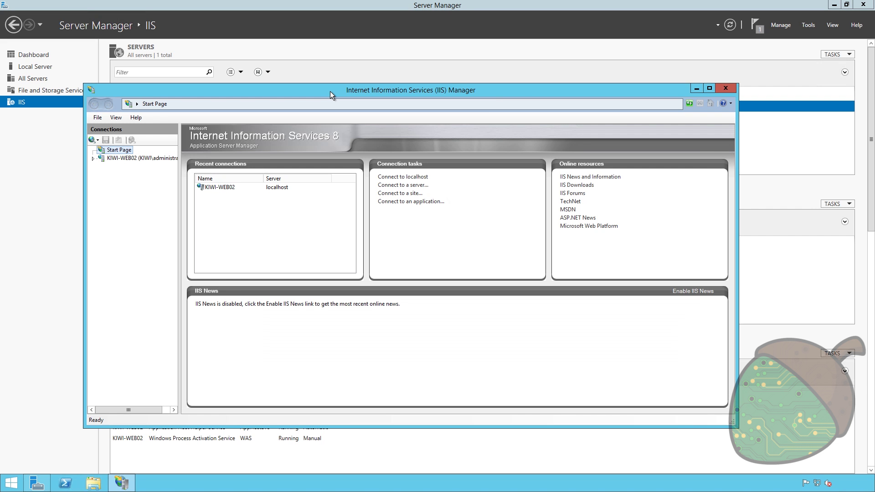
double_click(330, 91)
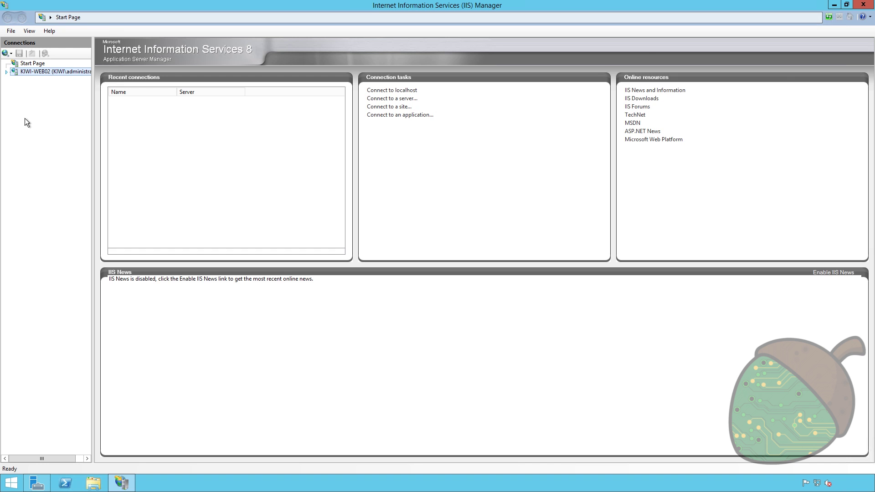
- Expand Sites and open the Default Web Site home in IIS Manager
click(22, 89)
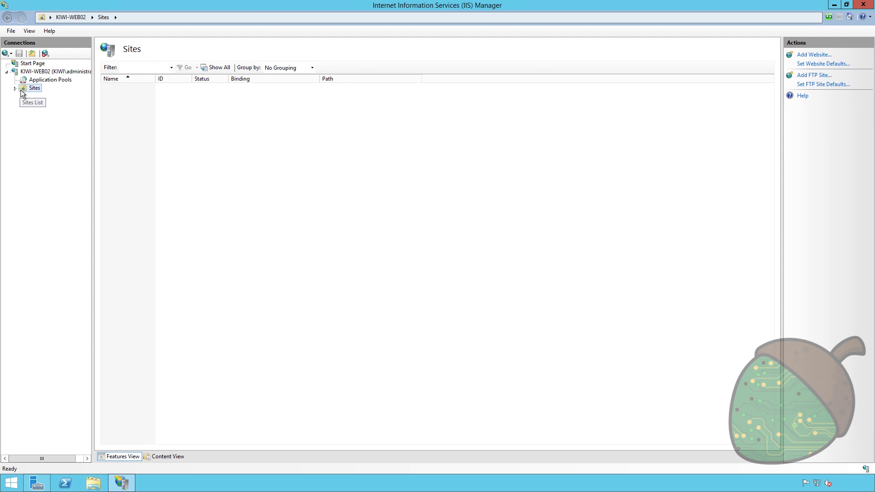
click(15, 88)
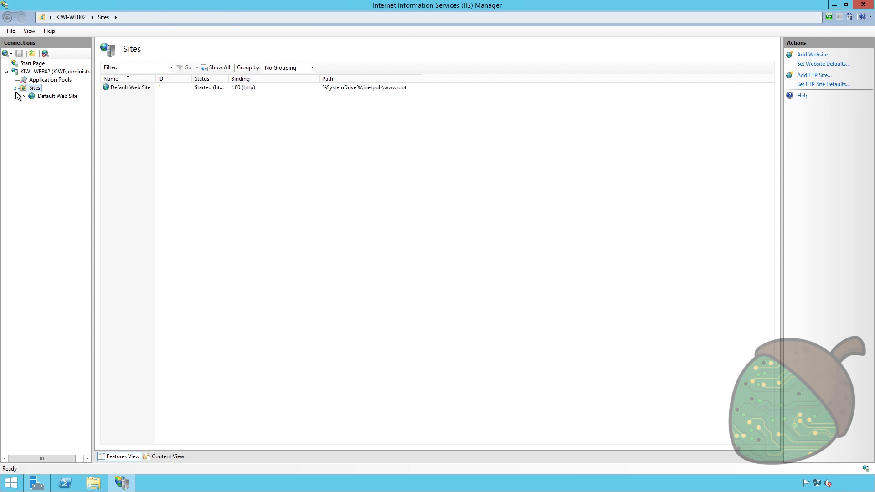
click(48, 97)
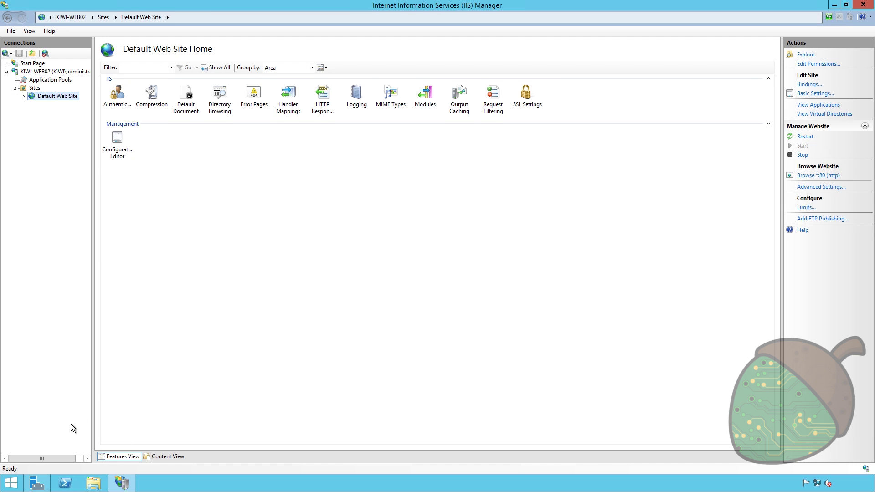
click(9, 482)
click(139, 233)
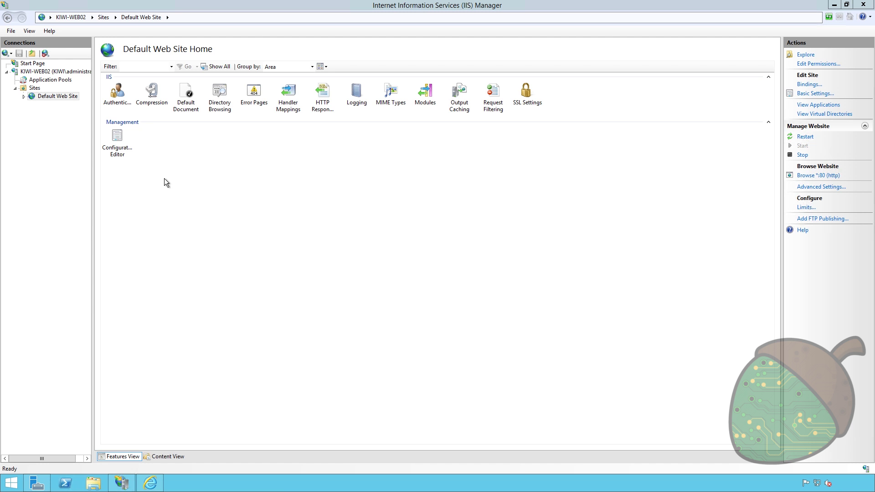
text(http://localgost)
key(Return)
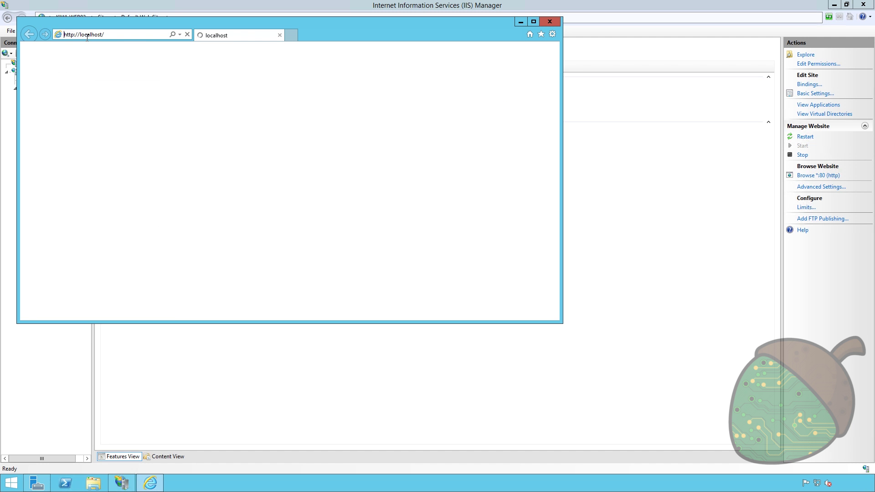
click(519, 21)
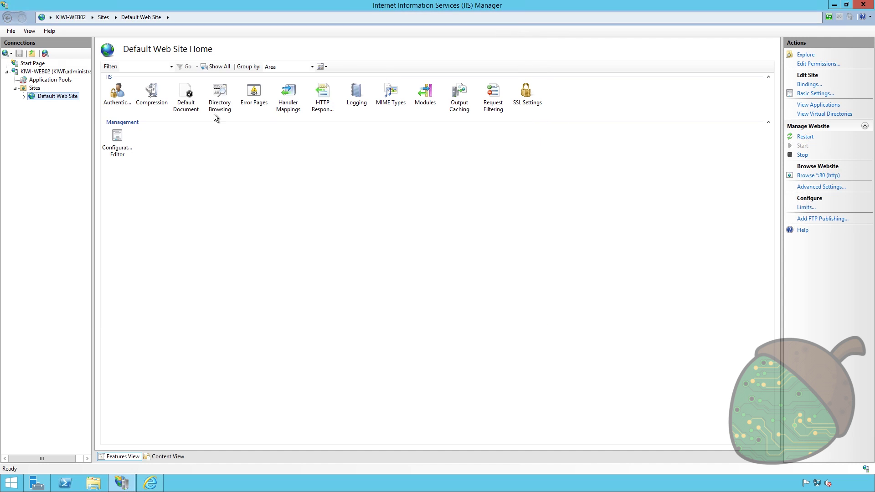
right_click(63, 96)
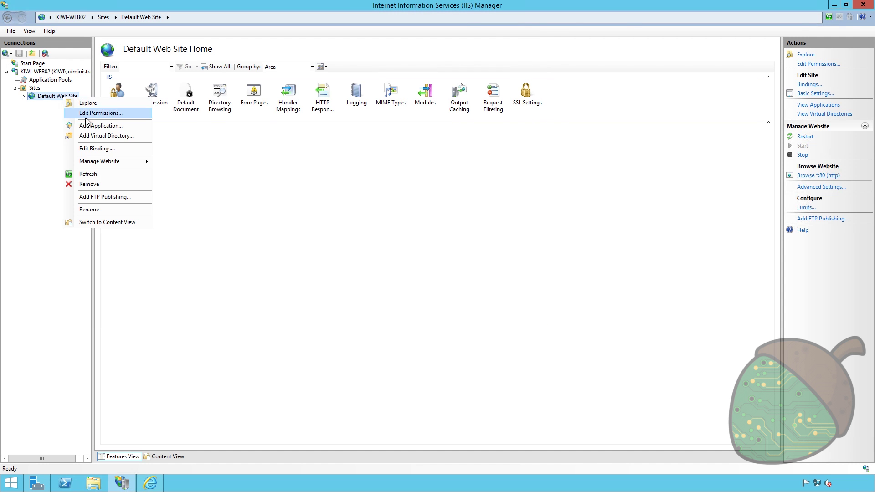
click(117, 104)
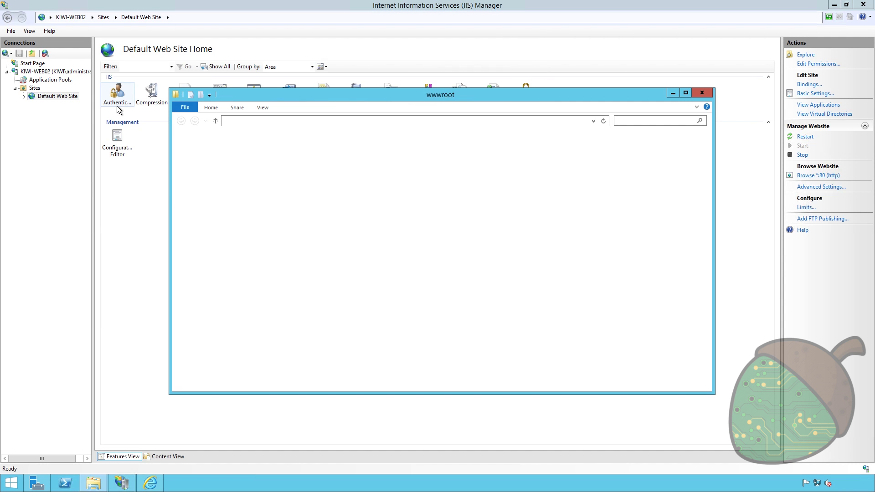
drag(324, 98, 270, 90)
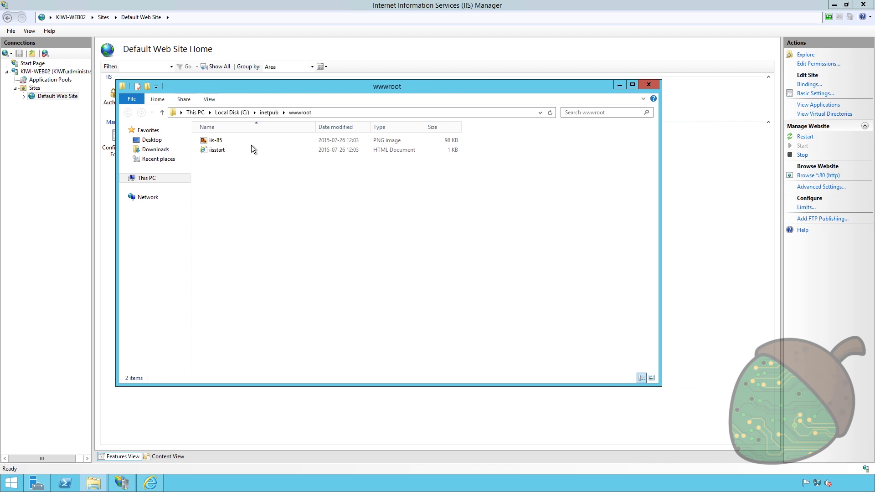
click(217, 140)
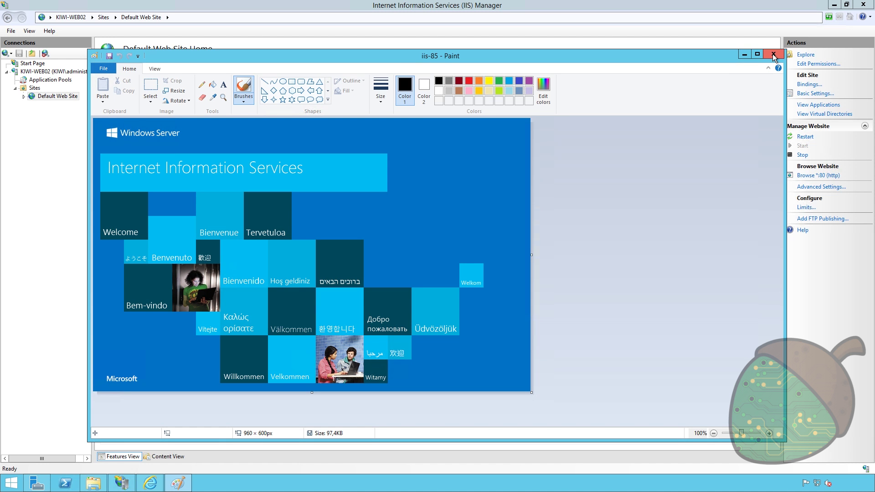
click(773, 57)
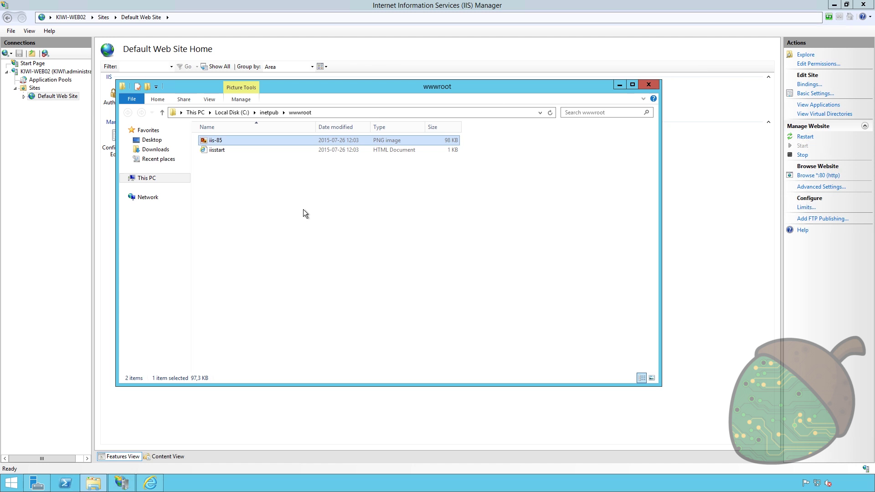
click(57, 96)
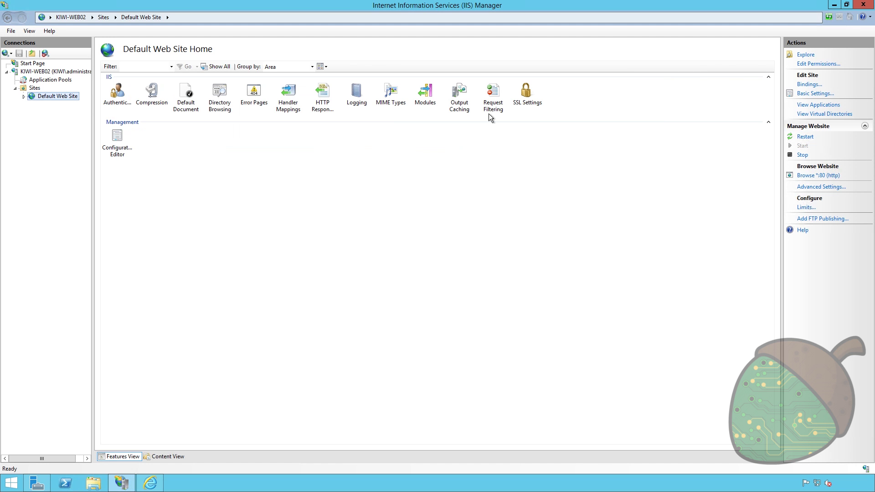
- Start a new website named testweb.hayaku.se under Sites
right_click(32, 88)
click(44, 93)
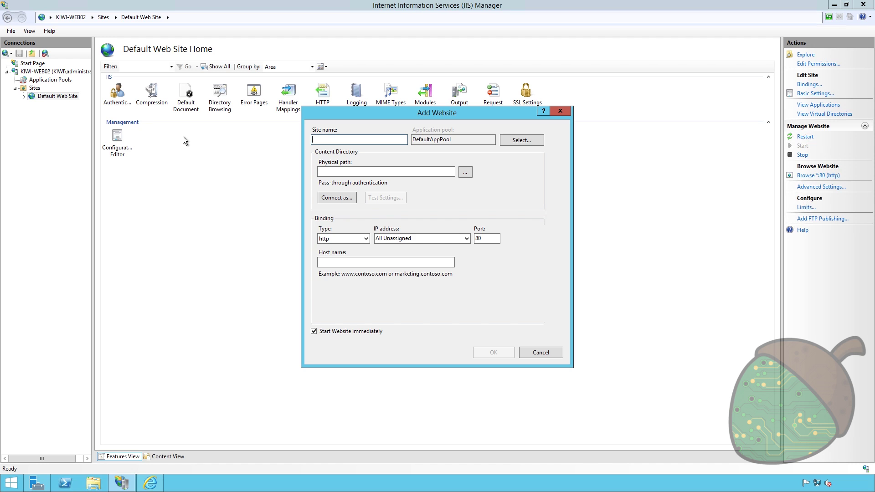
text(testweb.hayaku.se)
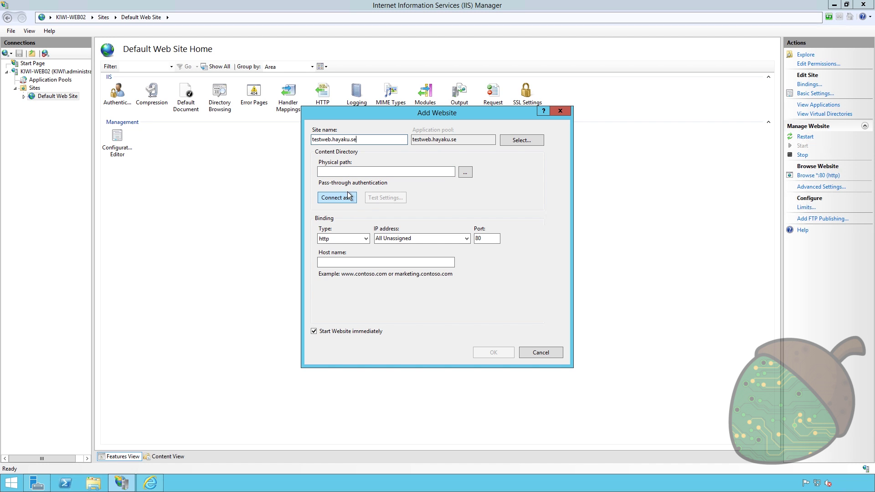
- Create a new folder C:\inetpub\testweb and use it as the site's physical path
click(465, 172)
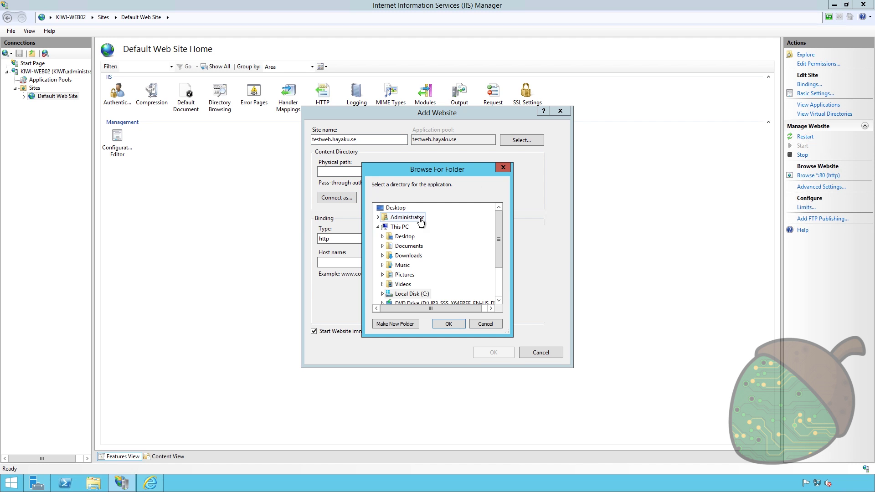
double_click(408, 294)
double_click(409, 245)
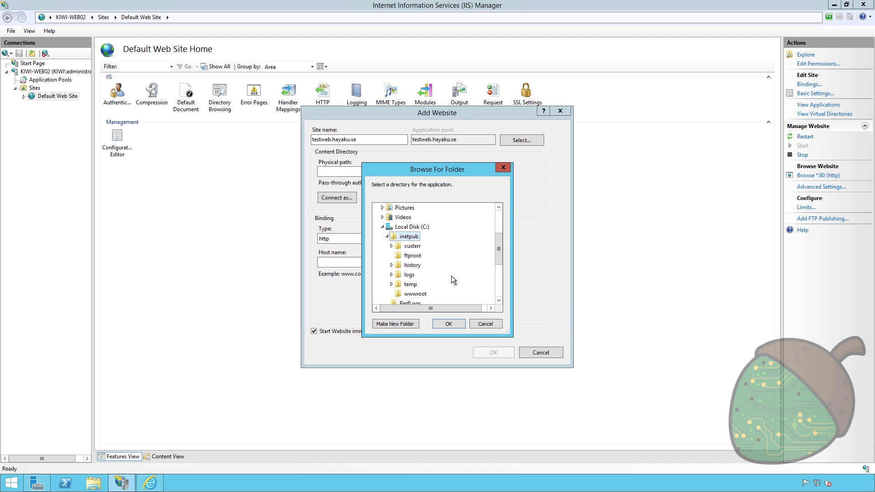
click(415, 293)
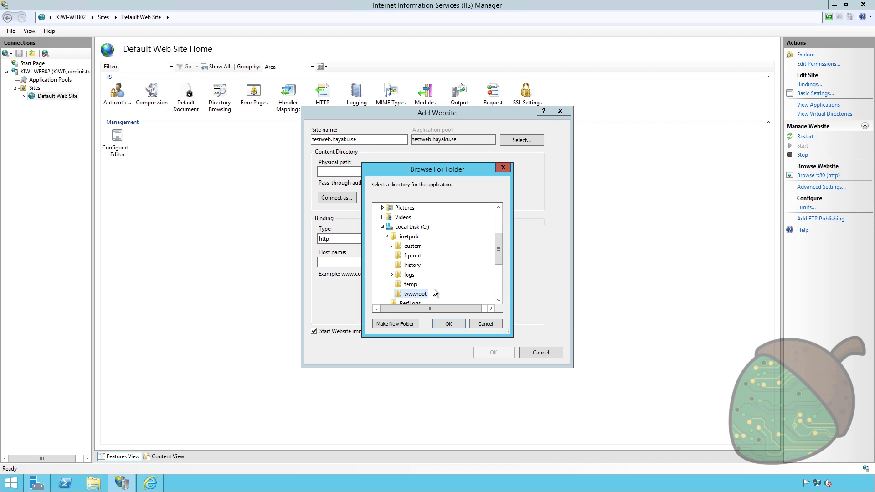
click(410, 236)
click(395, 324)
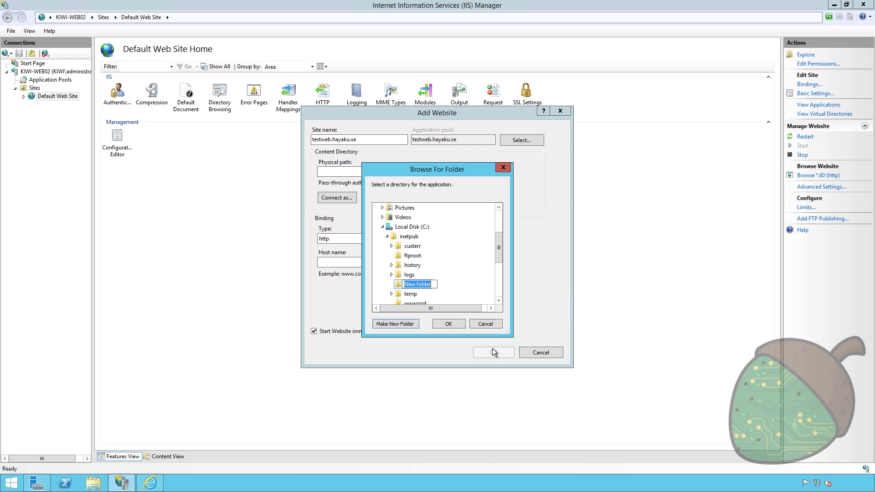
text(tesstweb)
key(Return)
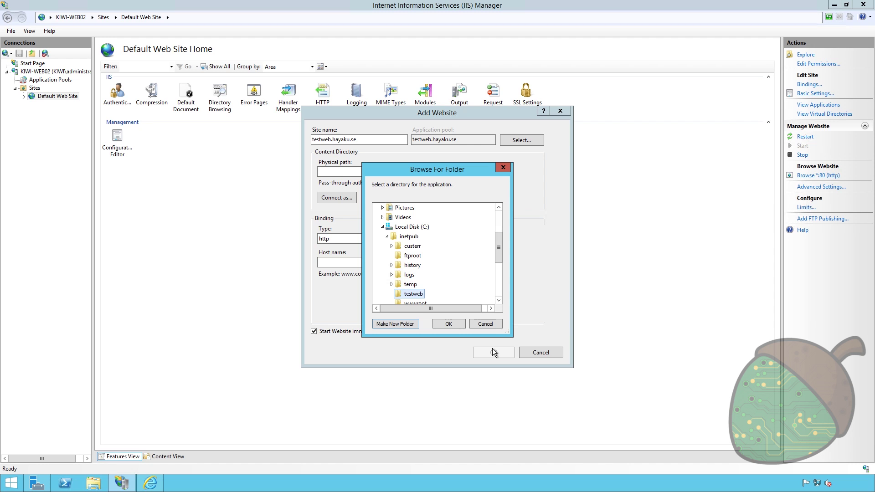
click(449, 324)
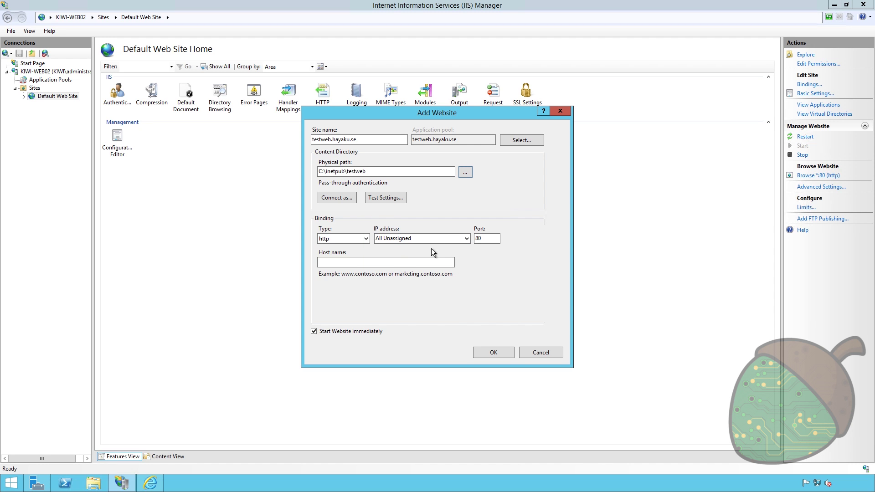
- Set the host name to testweb.hayaku.se and create the website
click(397, 262)
text(test)
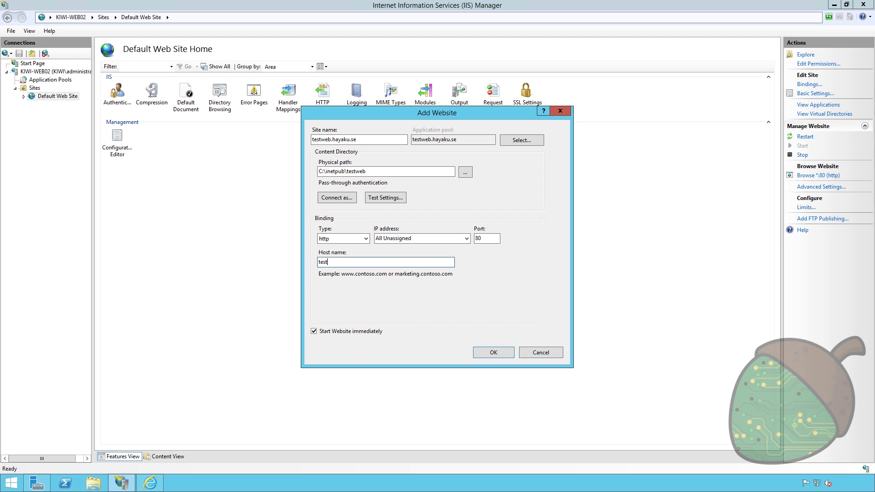
text(web.hayaku.se)
click(504, 356)
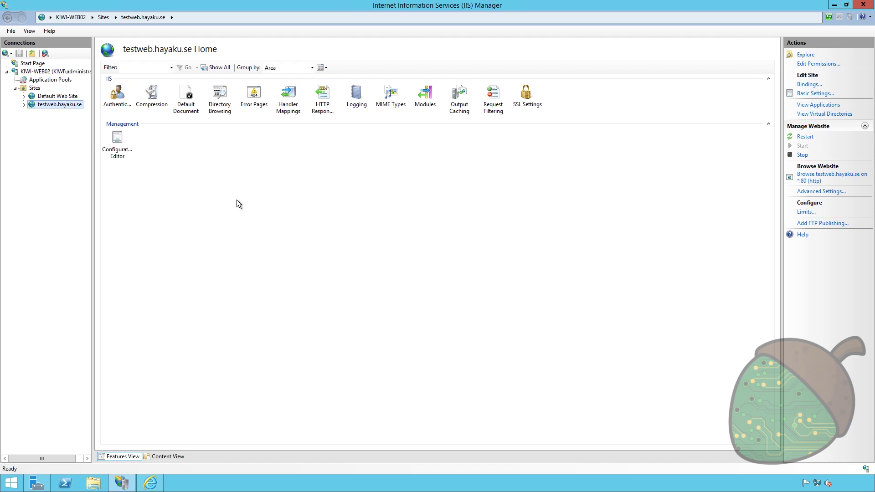
- Explore the testweb.hayaku.se site folder and create an empty text document named index
right_click(62, 105)
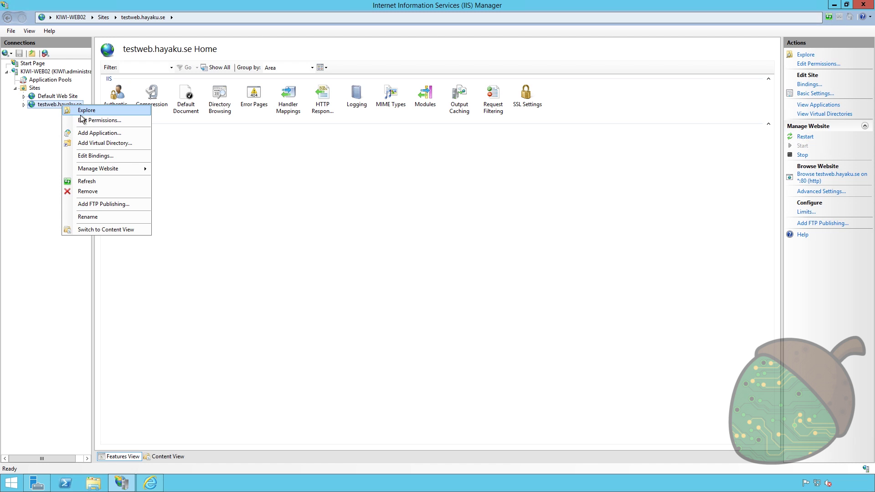
click(83, 110)
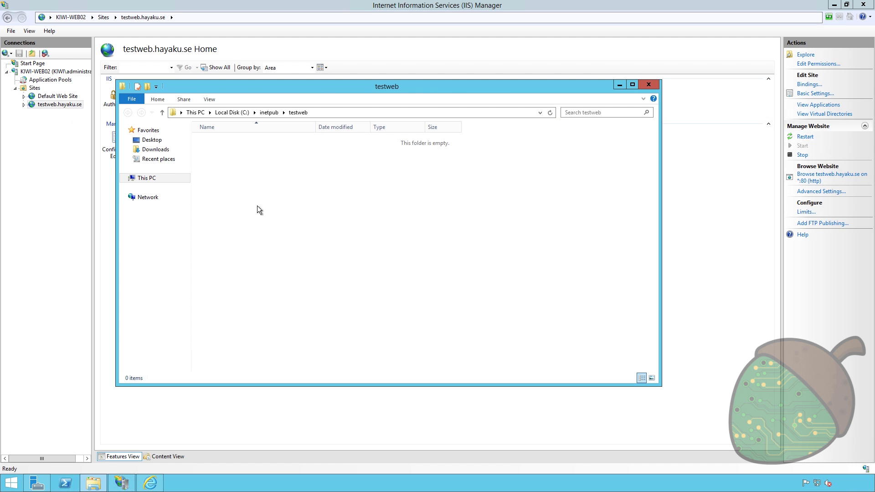
right_click(281, 192)
mouse_move(348, 297)
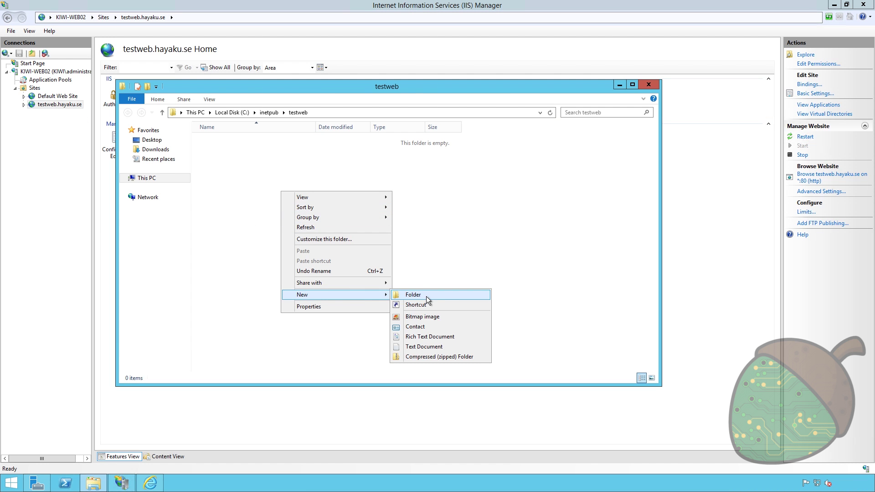
click(426, 346)
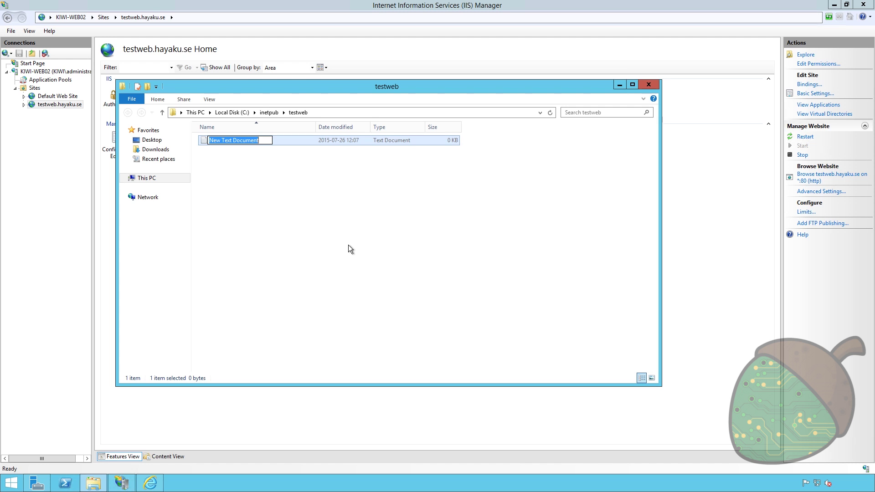
text(Test)
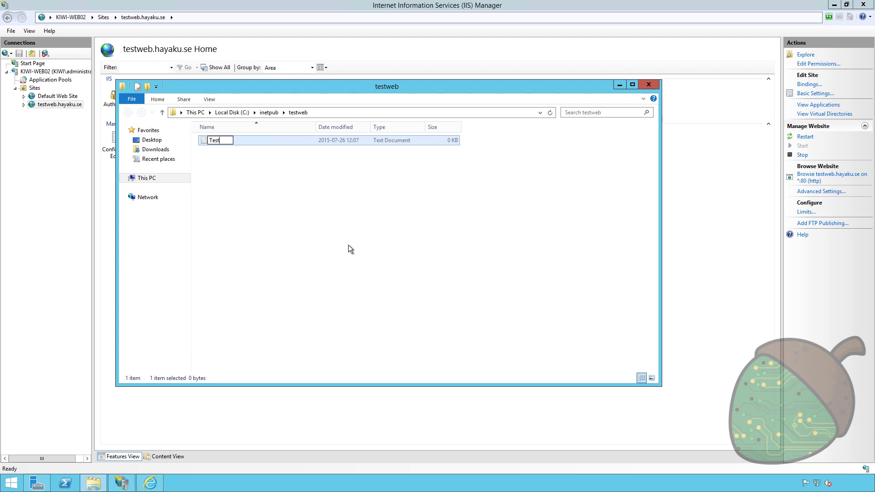
key(BackSpace)
key(BackSpace)
key(BackSpace)
key(BackSpace)
text(index)
key(Return)
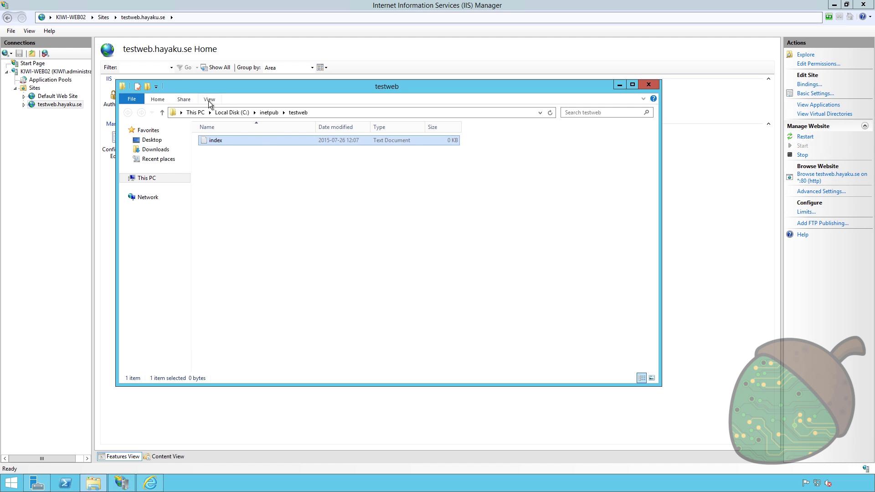
click(567, 122)
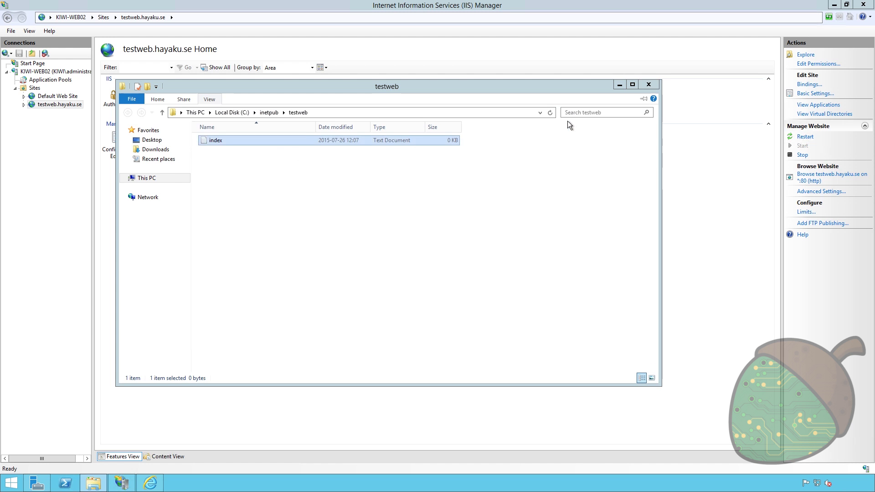
- Turn off 'Hide extensions for known file types' in the folder view options
click(168, 151)
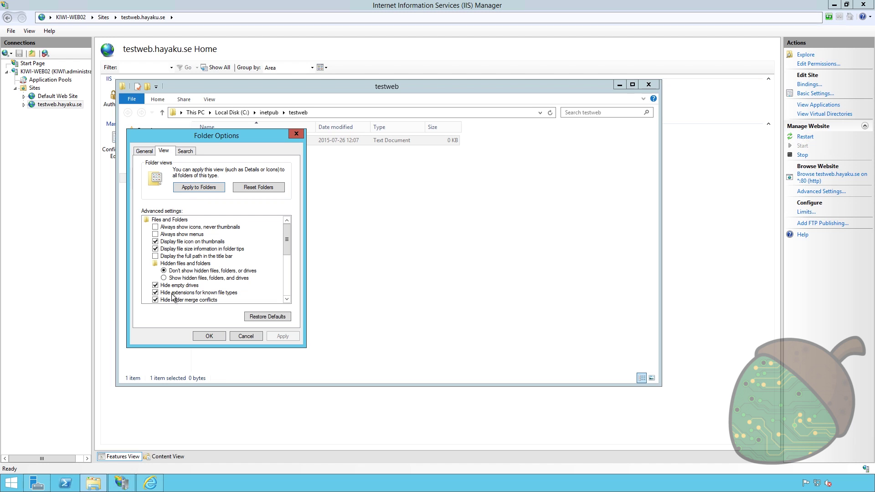
drag(291, 239, 289, 253)
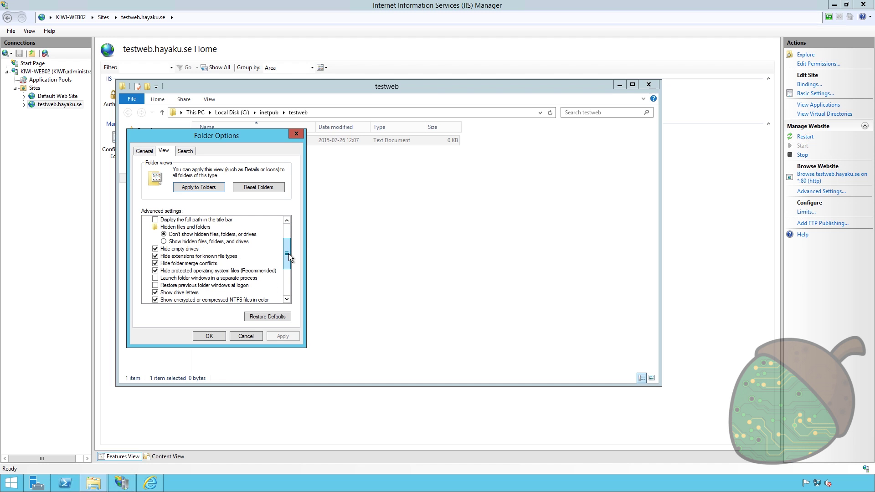
click(155, 257)
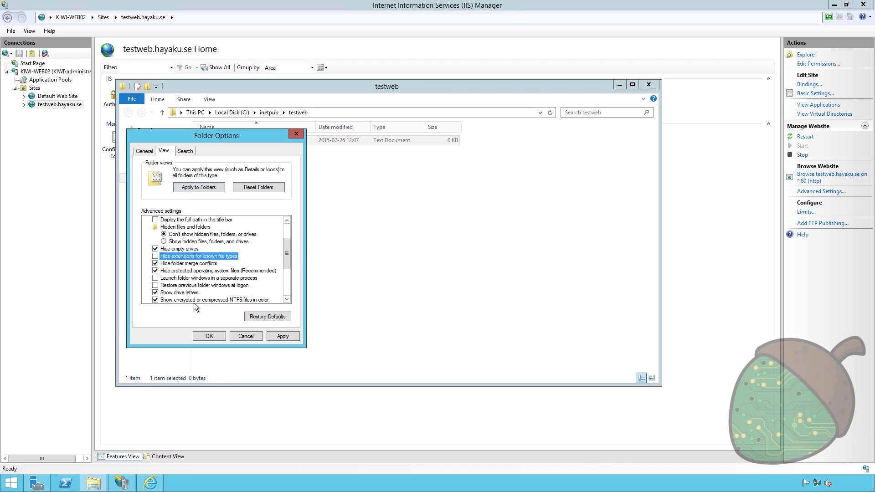
click(208, 336)
- Rename index.txt to index.html, accepting the extension change
click(236, 141)
key(End)
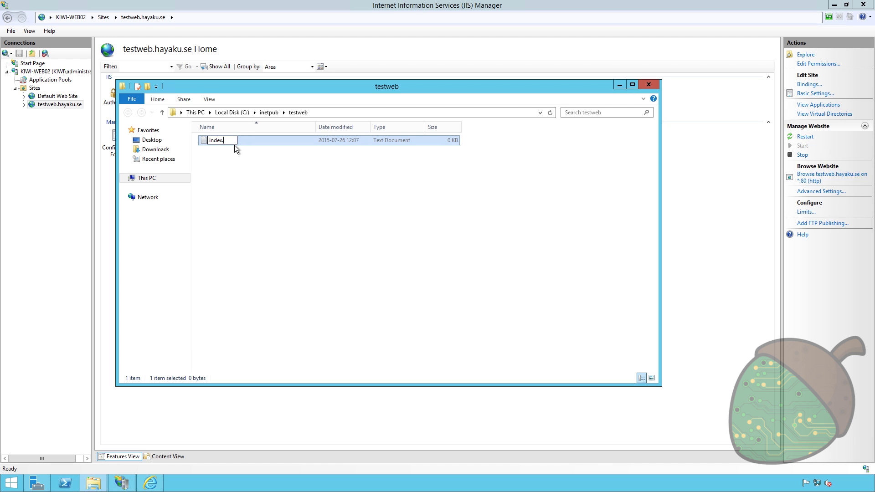
text(html)
key(Return)
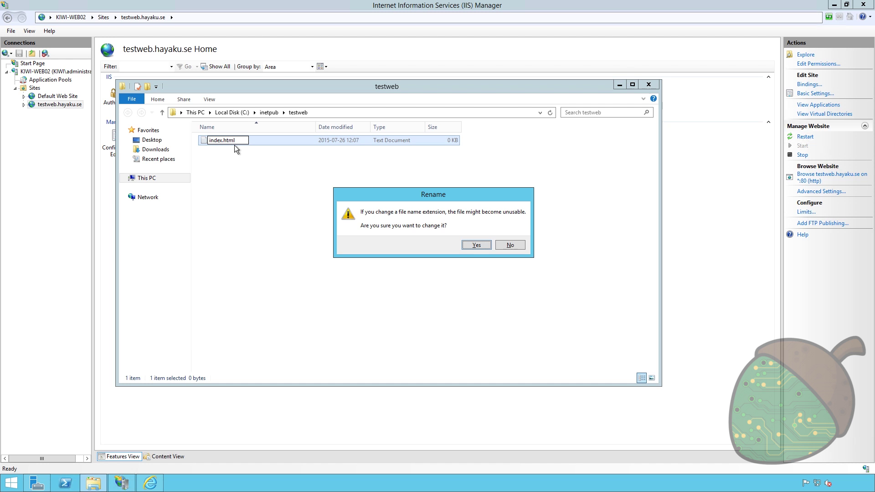
click(469, 247)
right_click(225, 141)
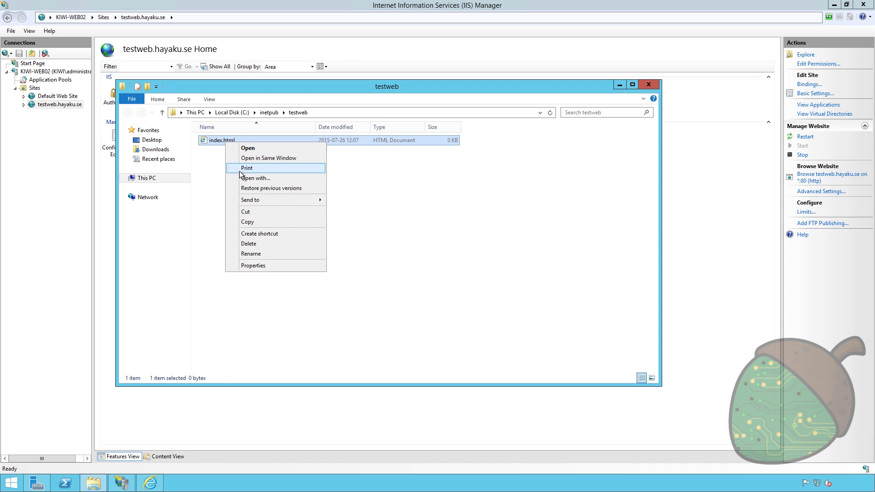
click(274, 177)
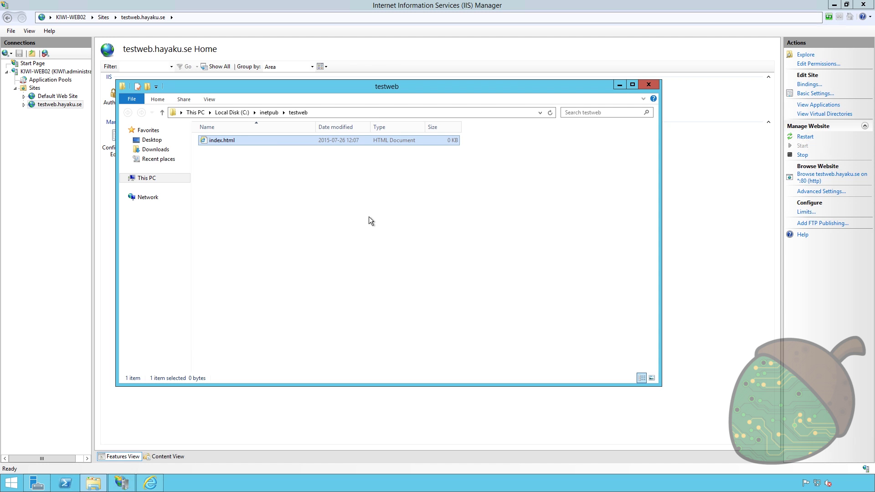
- In Notepad, give index.html a 'Welcome to our test page' h1 and an external-network-access paragraph
click(375, 217)
click(392, 202)
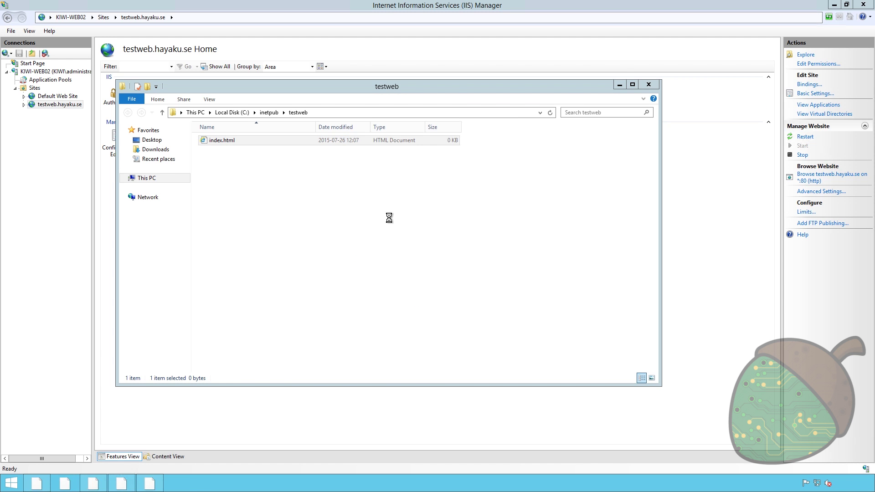
text(<h1>Welcome to ouyr)
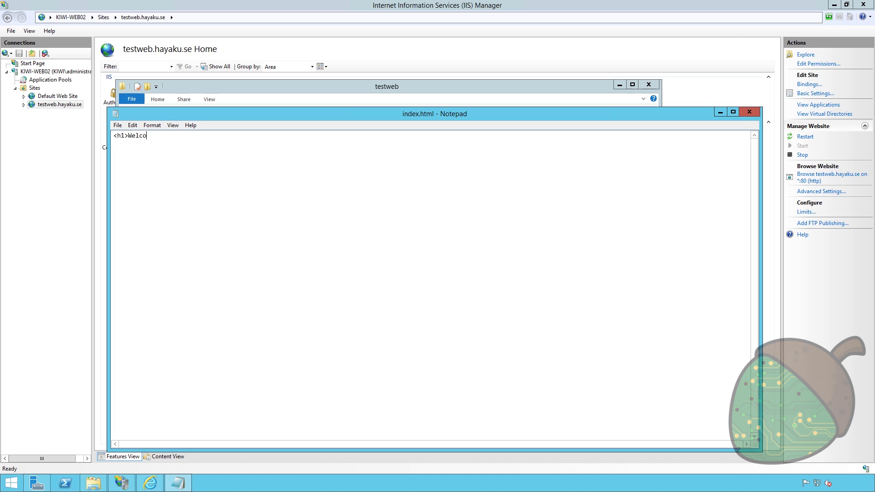
key(BackSpace)
key(BackSpace)
text(r test page</h1>)
key(Return)
text(<p>This site should be accessible from an external ne)
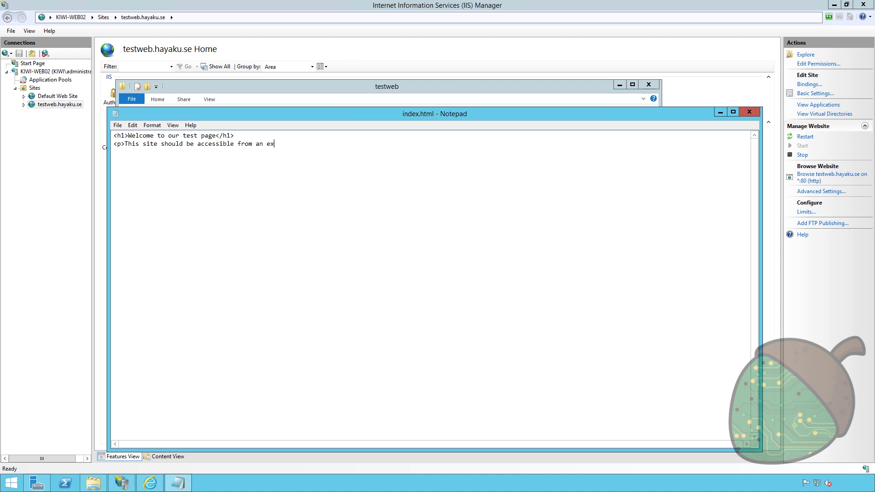
text(twork once we're done</p>)
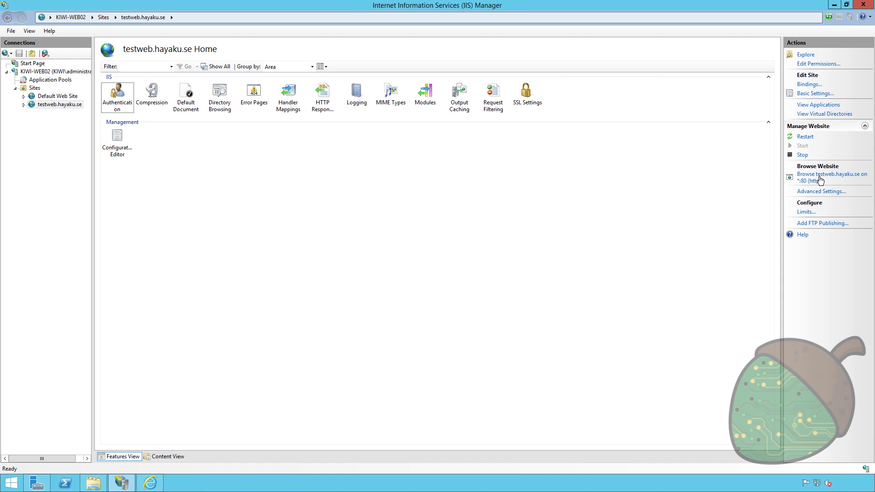
click(818, 177)
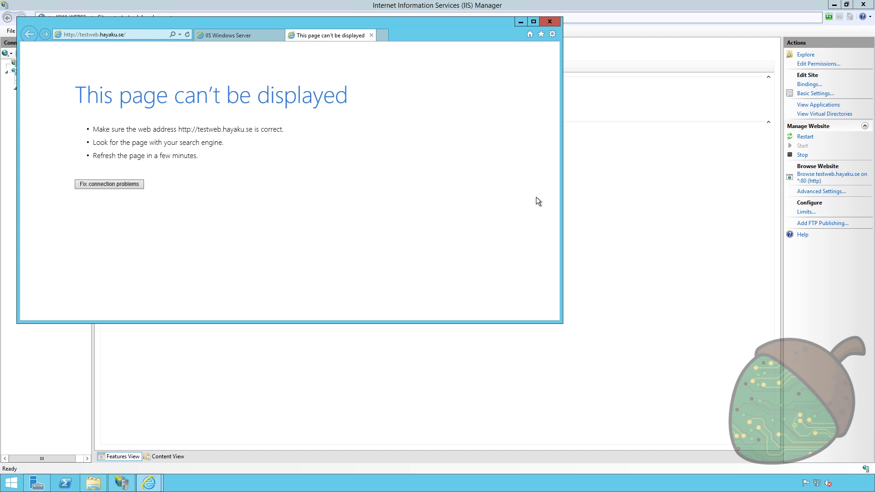
- Close Internet Explorer's error page and bring up Server Manager
click(550, 21)
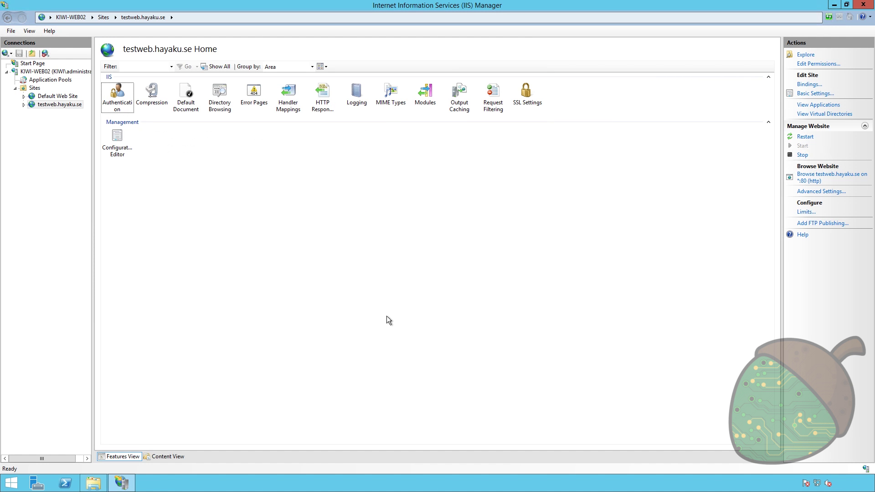
click(39, 484)
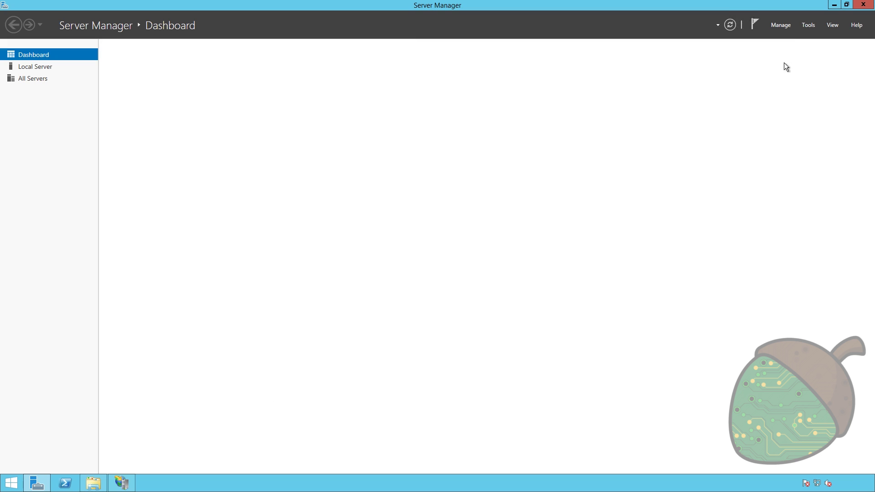
- Open DNS Manager connected to the DNS server kiwi-dc01
click(813, 26)
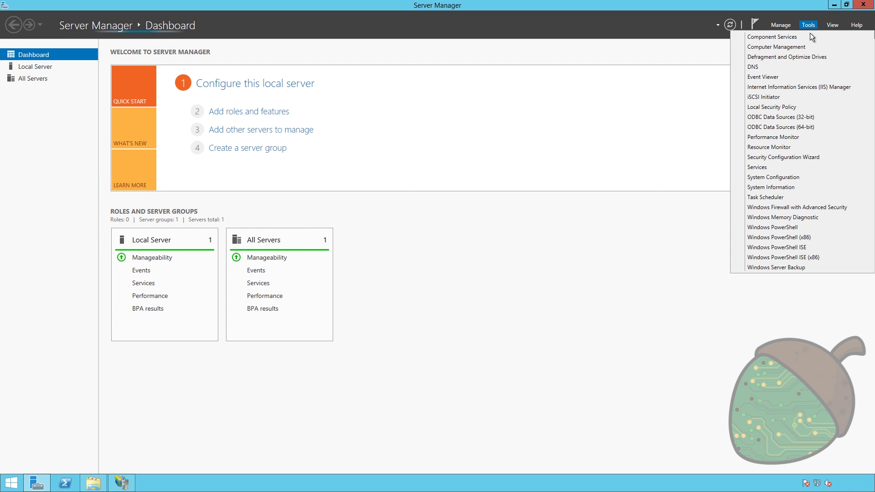
click(764, 66)
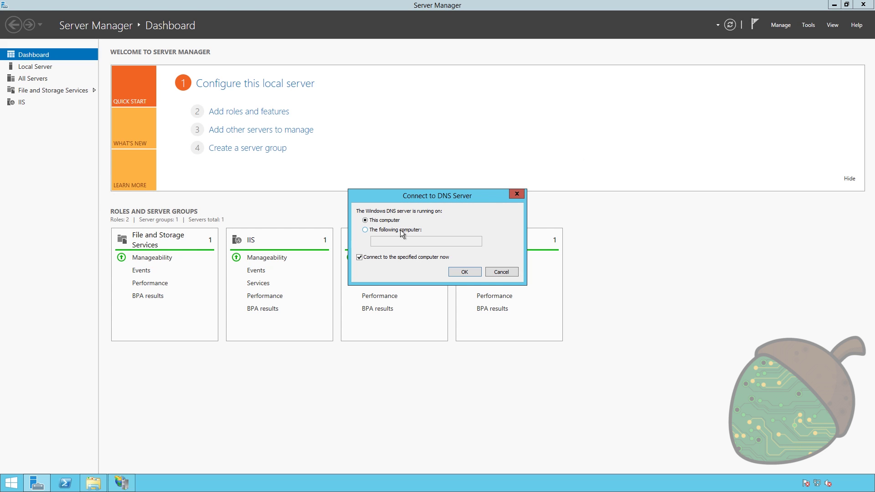
click(400, 230)
text(kiwi-dc01)
key(Return)
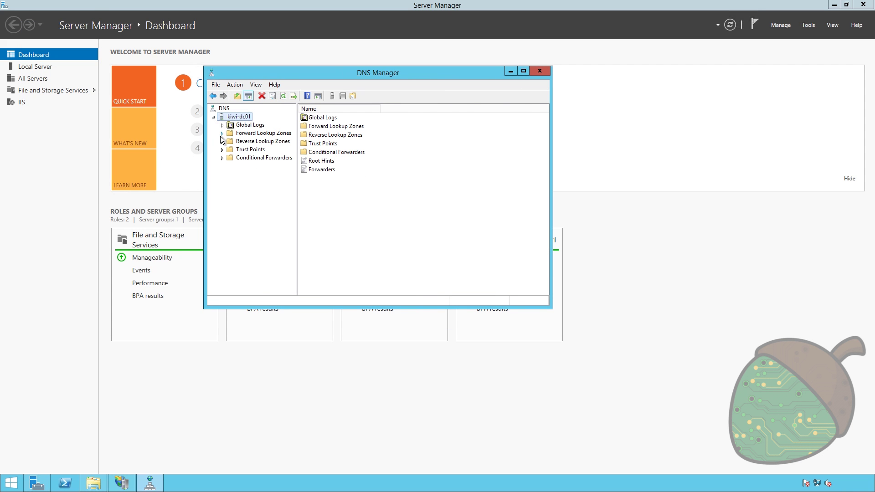
- Create the AD-integrated primary forward lookup zone hayaku.se with domain-wide replication and open it
click(220, 136)
right_click(251, 136)
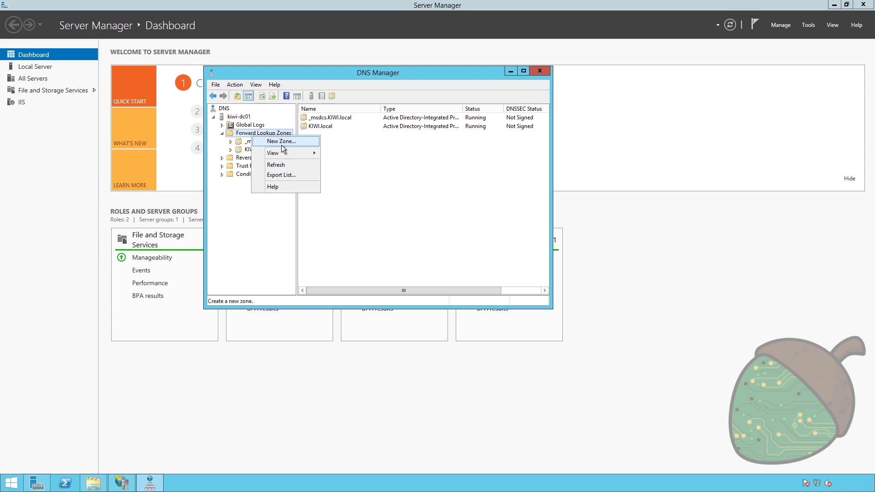
click(281, 144)
click(382, 240)
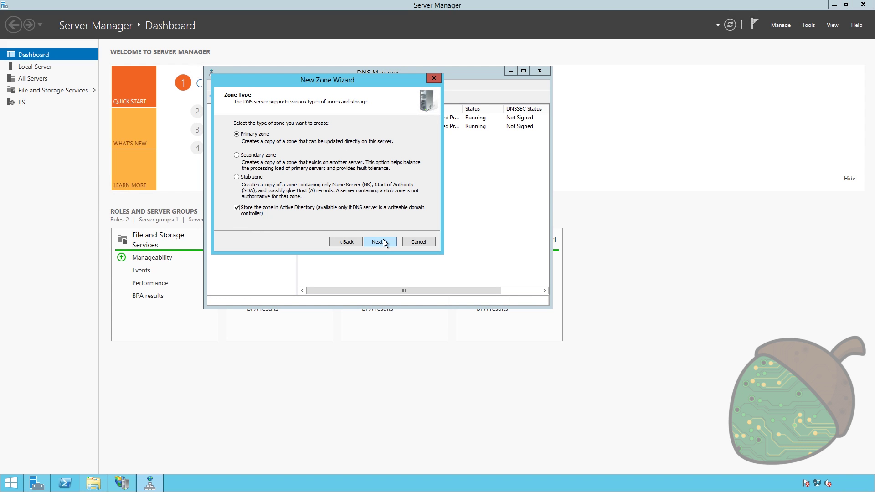
click(383, 240)
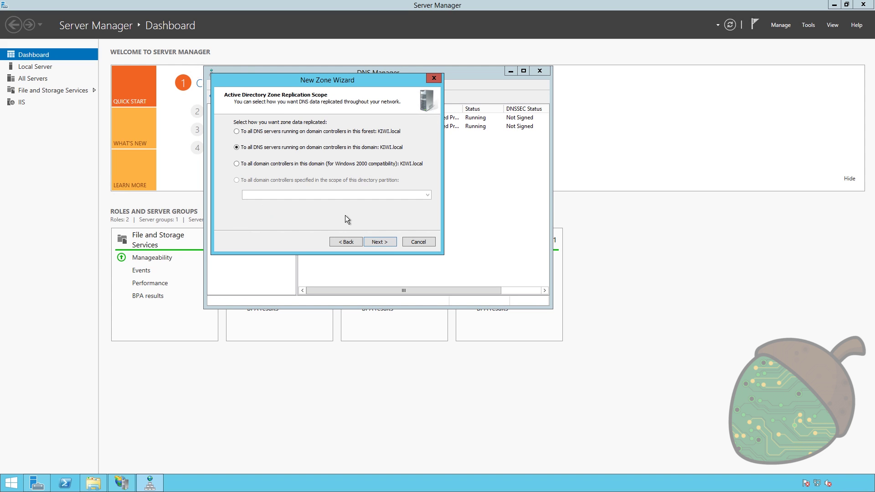
click(385, 242)
text(hayaku.se)
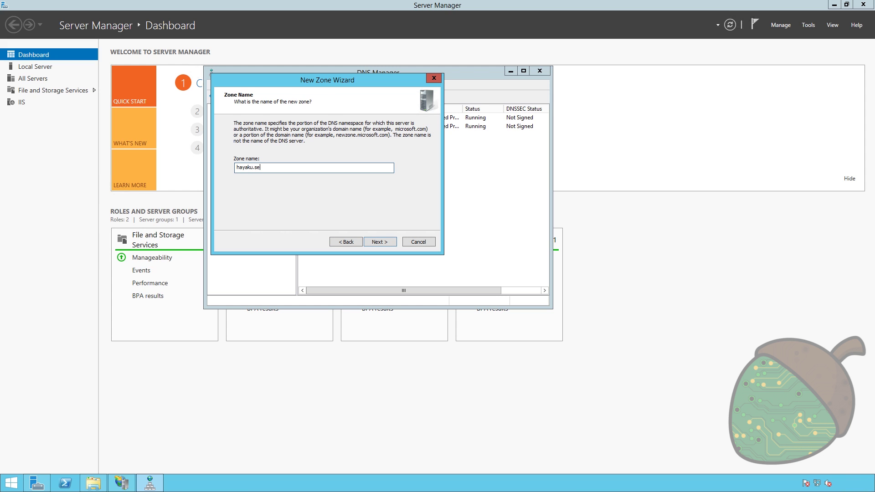
key(Return)
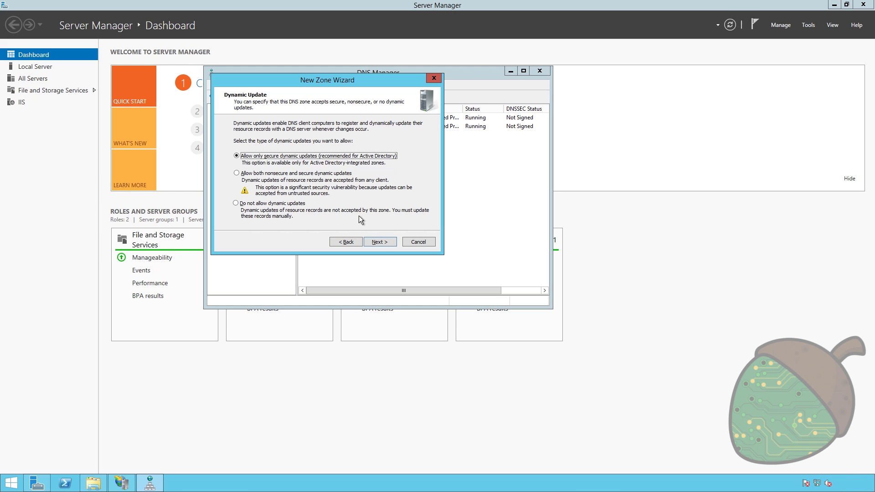
click(379, 242)
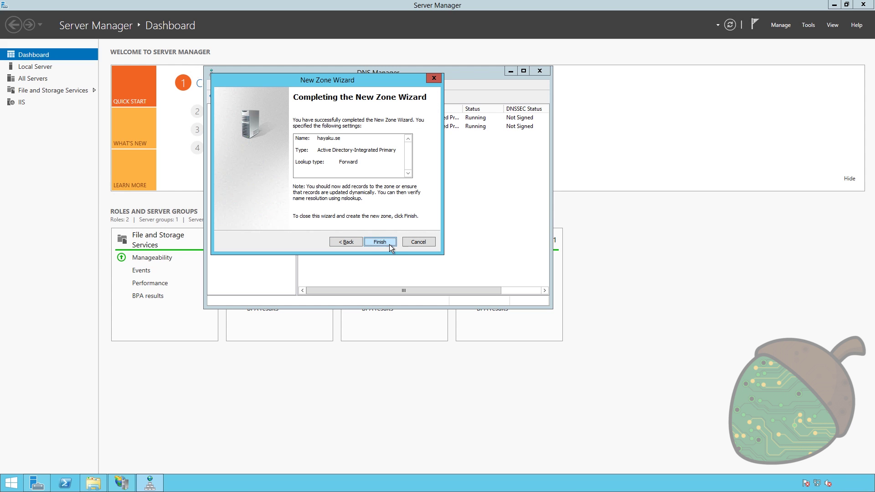
click(361, 238)
click(329, 137)
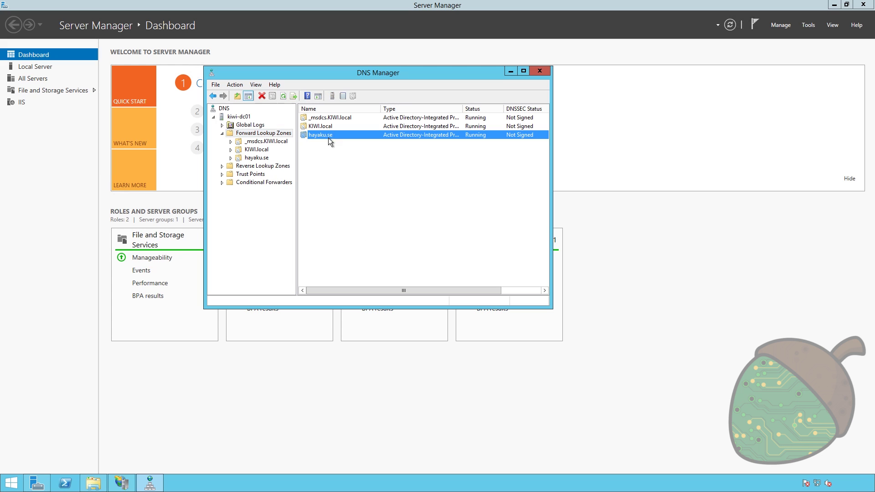
double_click(324, 138)
- Create a testweb CNAME in hayaku.se targeting kiwi-web02.kiwi.local and select it
right_click(370, 193)
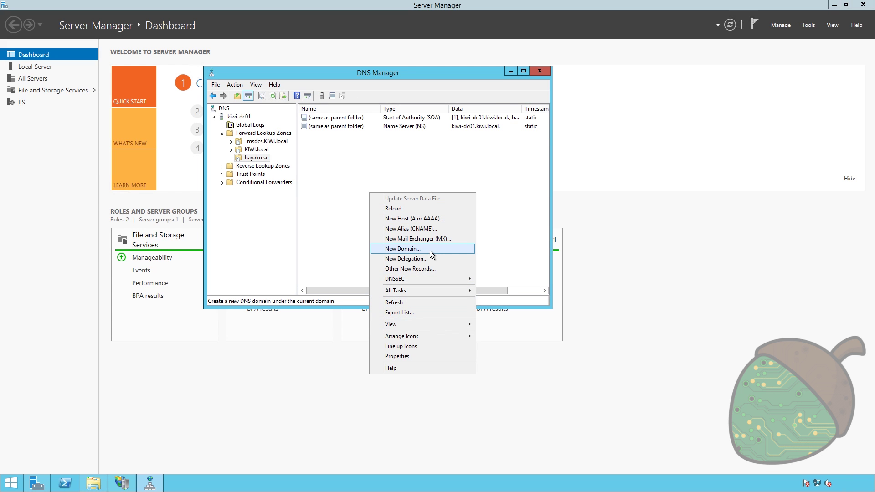
click(417, 228)
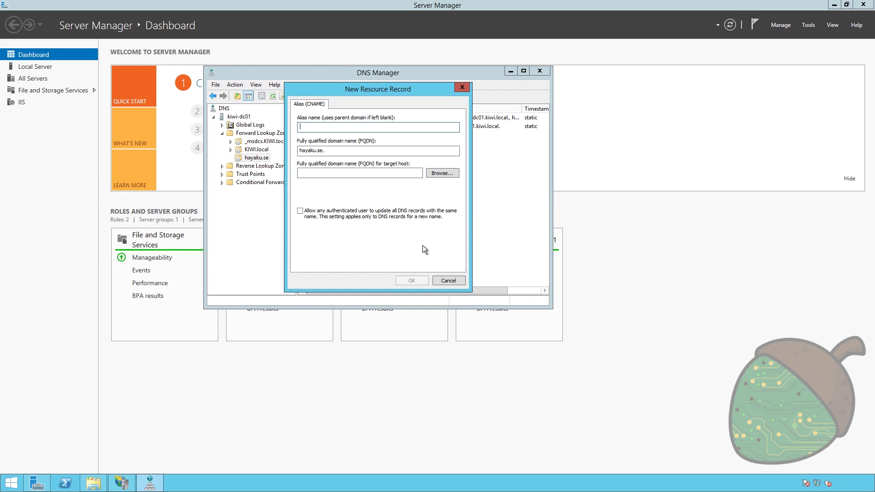
text(testweb)
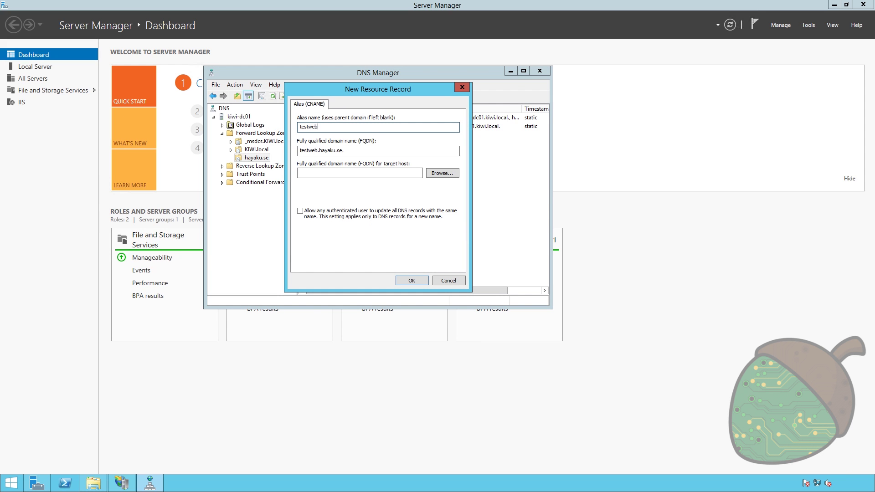
key(Tab)
key(Tab)
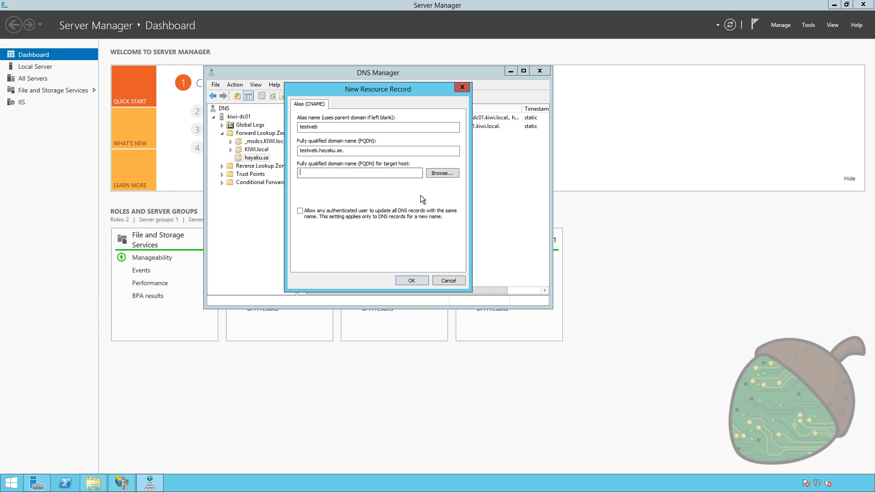
text(kiwi-web02.kiw)
key(BackSpace)
key(BackSpace)
key(BackSpace)
text(.local)
click(409, 279)
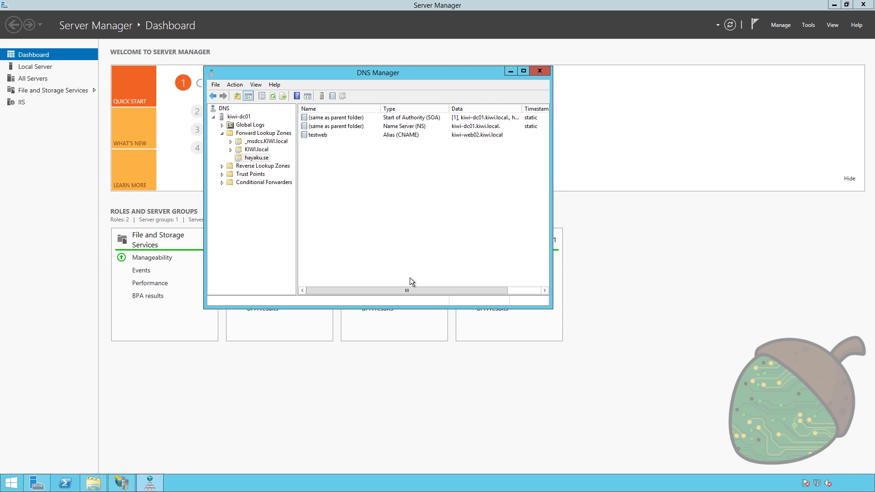
click(440, 137)
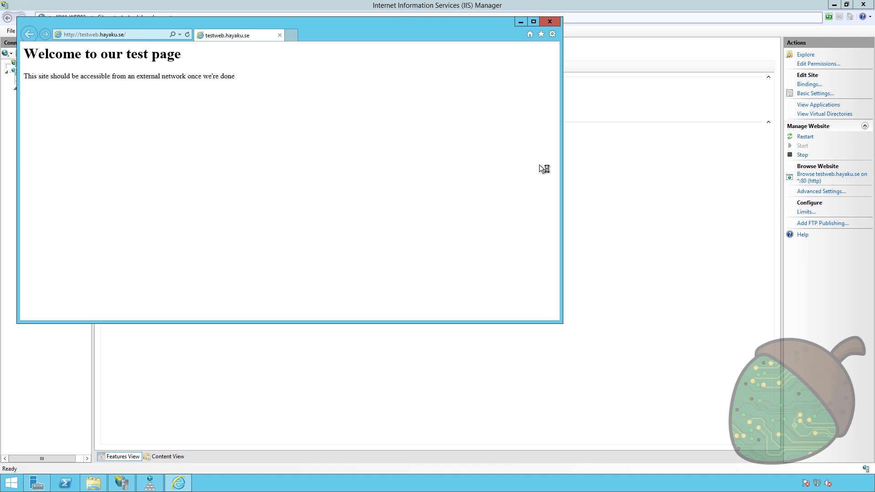
- Close Internet Explorer after checking the test page, returning to Default Web Site in IIS
key(alt+F4)
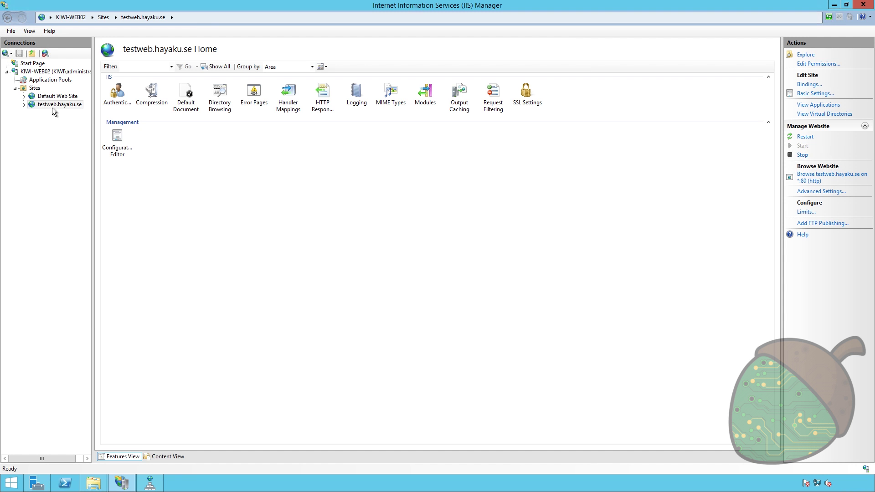
click(58, 97)
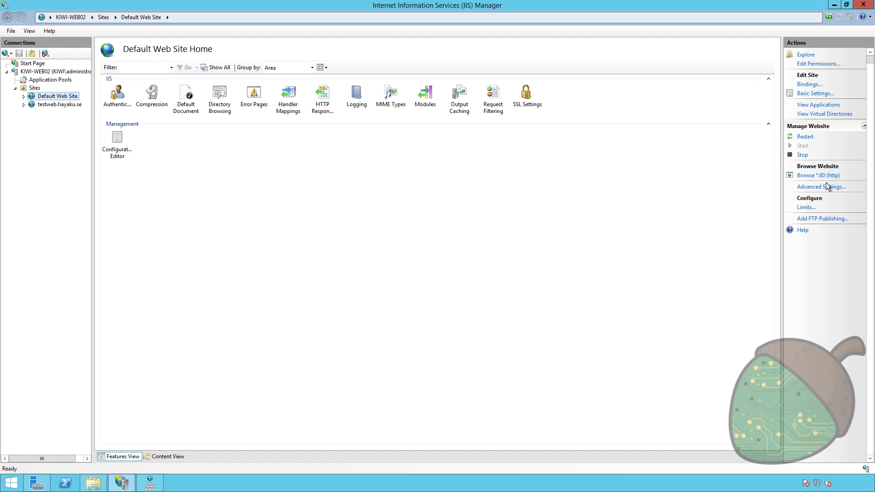
- Review the *:80 bindings of Default Web Site and testweb.hayaku.se, then list all sites
click(809, 84)
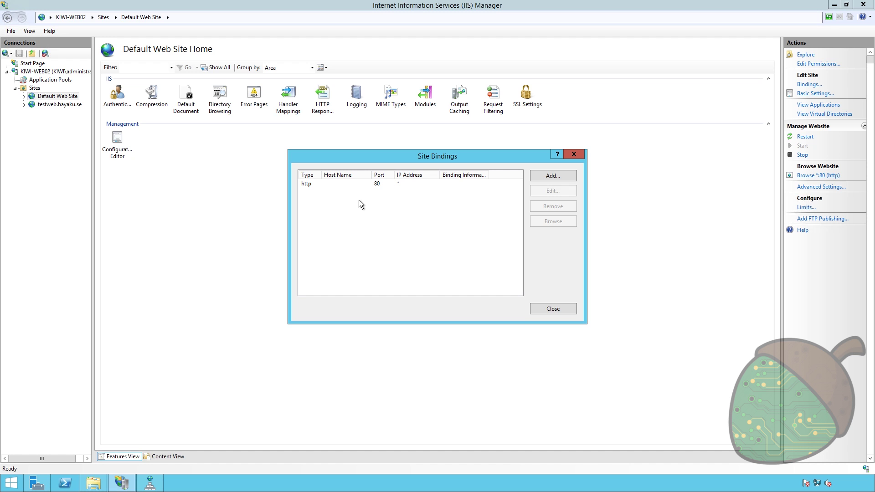
click(574, 154)
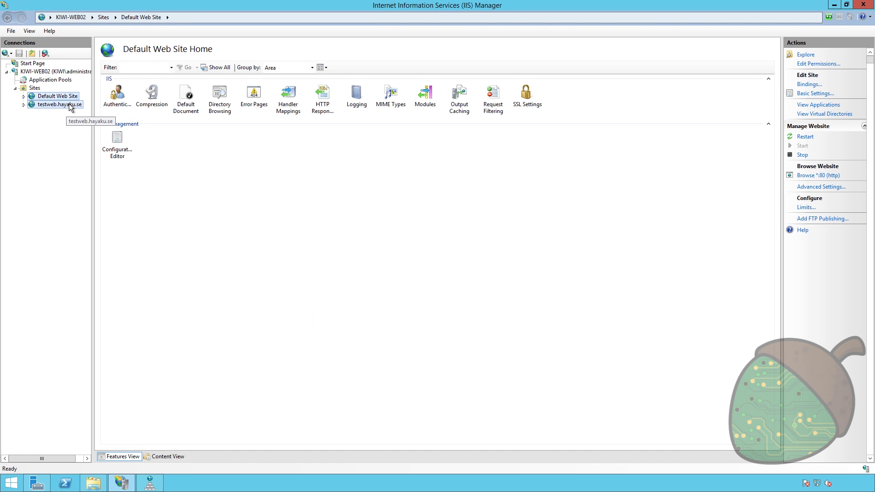
click(59, 104)
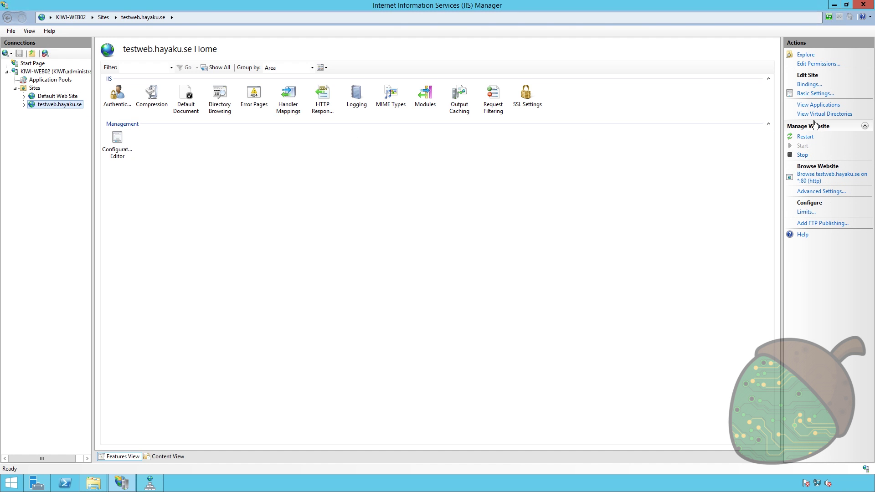
click(809, 85)
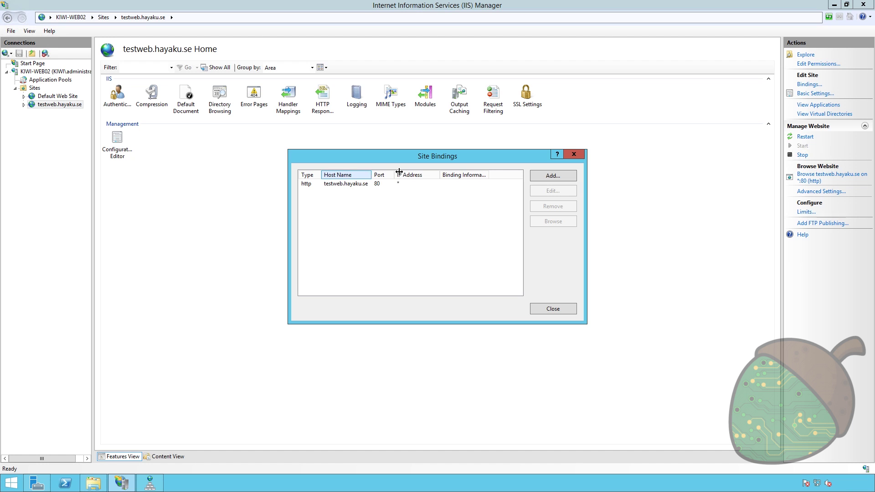
drag(372, 175, 413, 175)
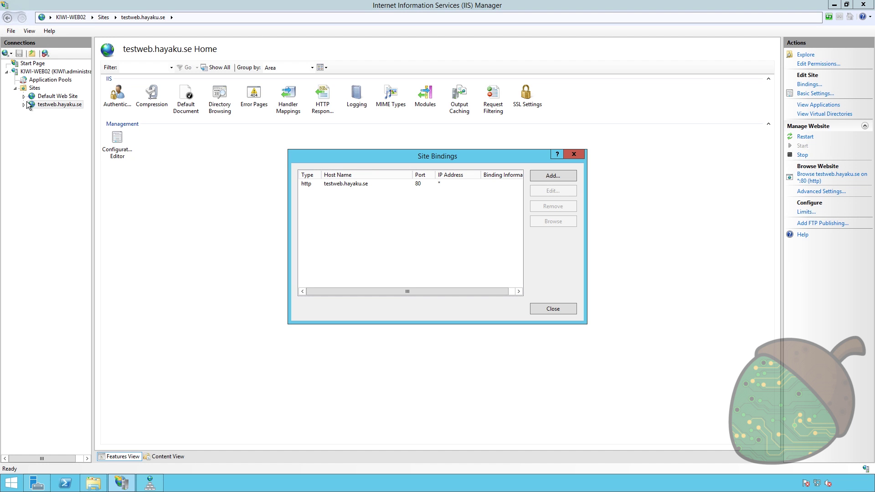
click(573, 155)
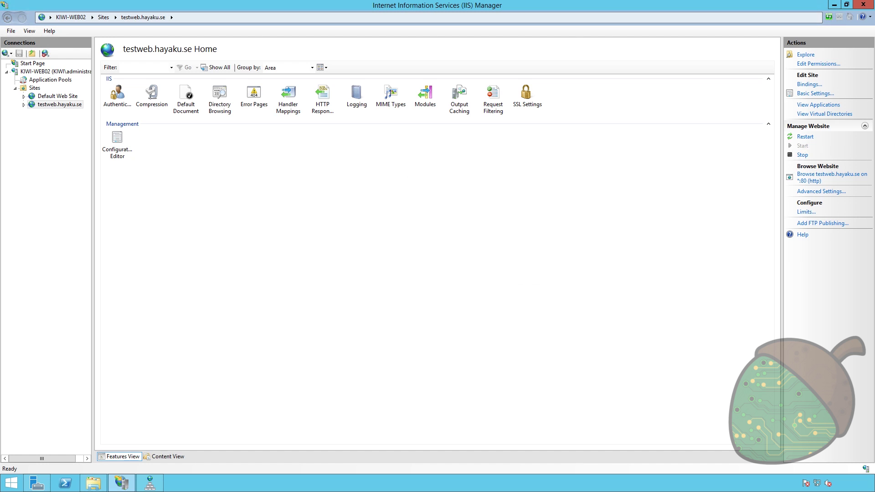
click(34, 87)
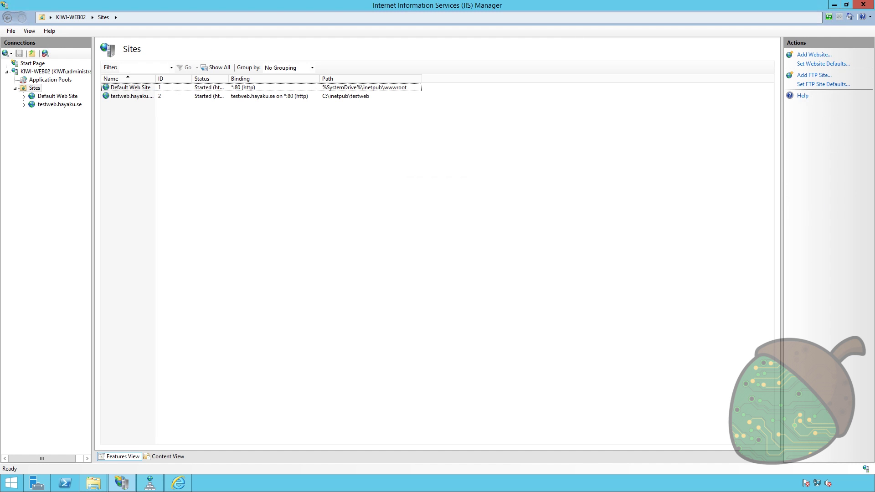
- Start a new FTP site named Testweb FTP with physical path C:\inetpub\testweb
click(67, 117)
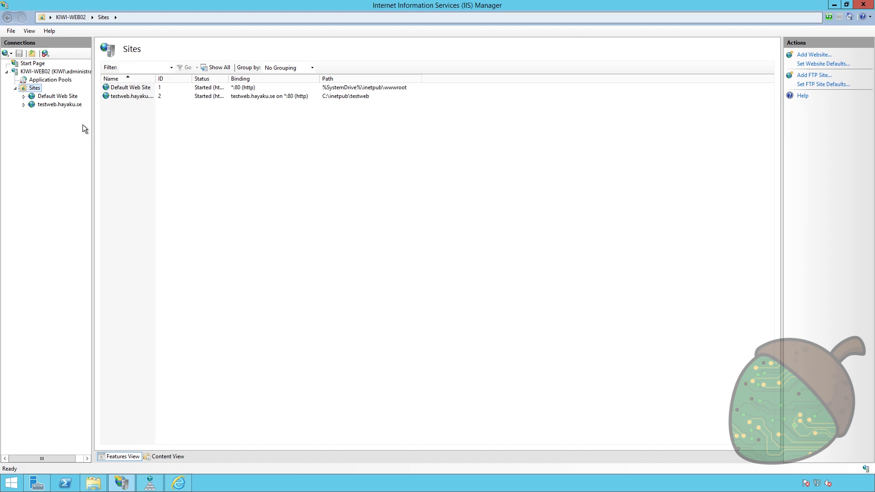
right_click(28, 91)
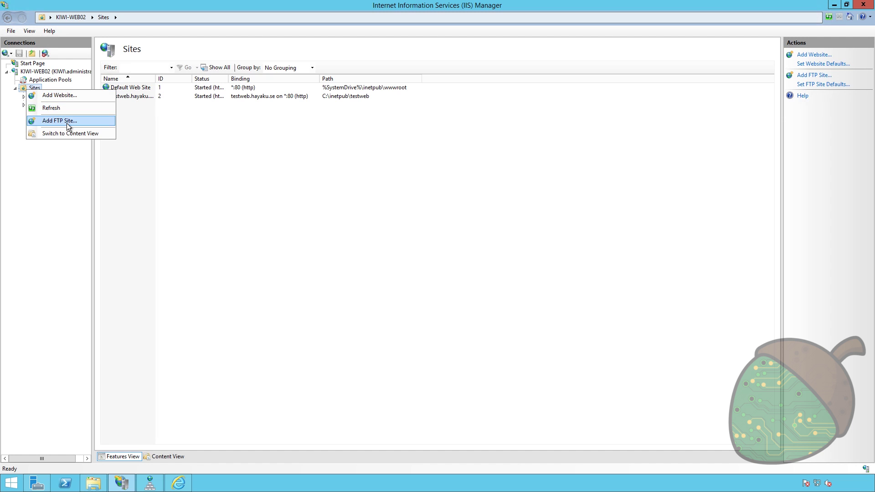
click(67, 122)
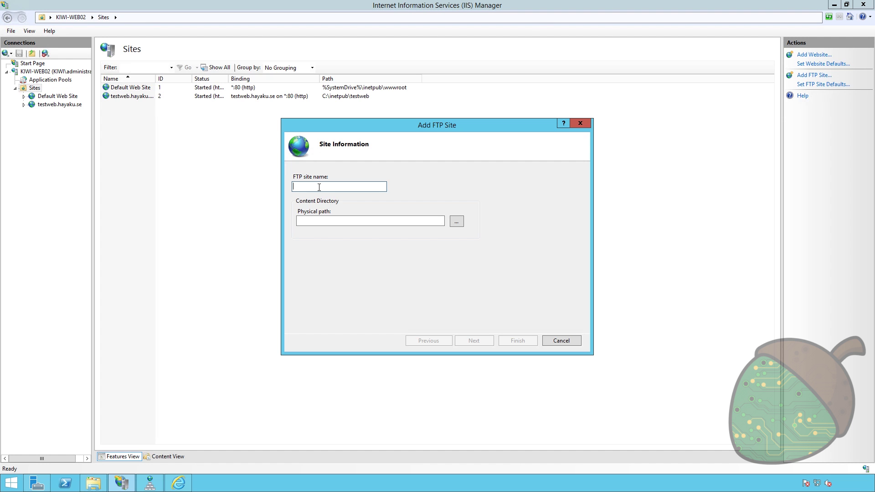
text(Testweb FTP)
click(458, 222)
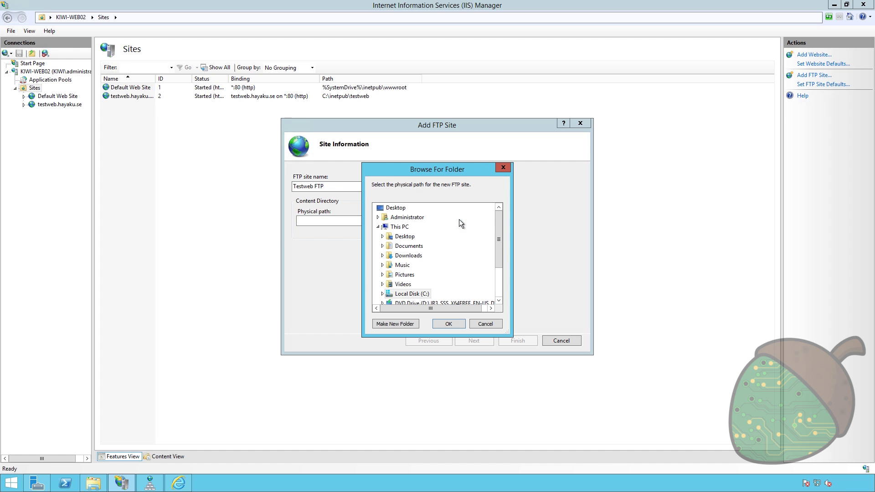
click(381, 296)
drag(500, 249, 496, 263)
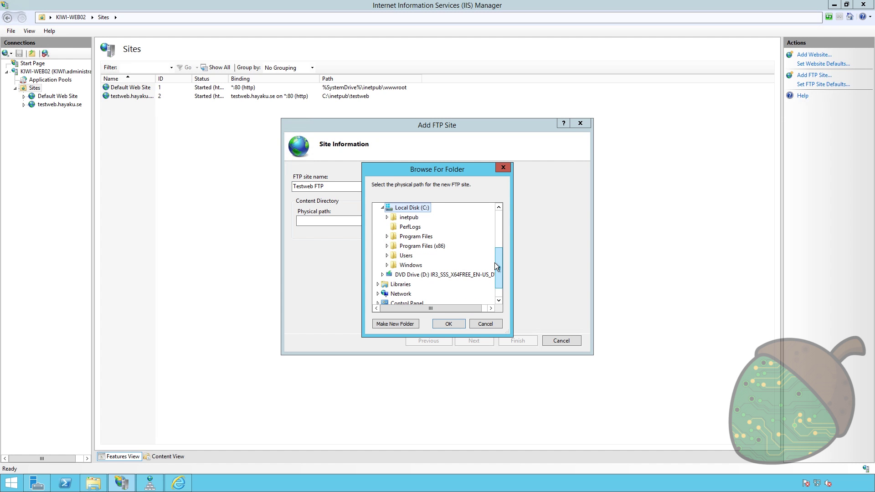
double_click(409, 218)
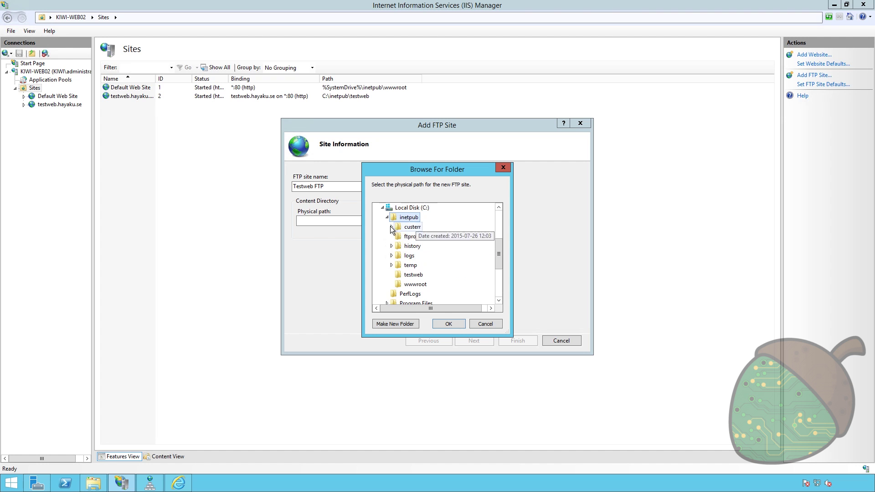
click(417, 275)
click(444, 322)
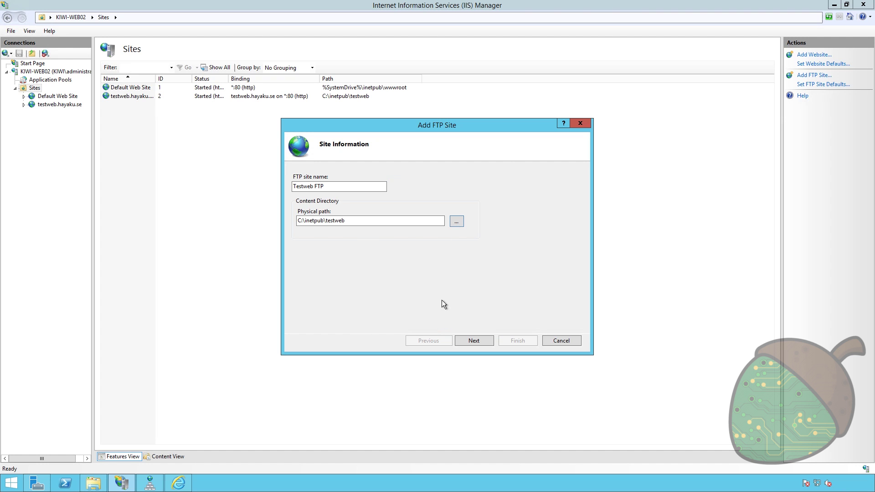
- Keep the port 21 binding and set SSL to No SSL
click(474, 341)
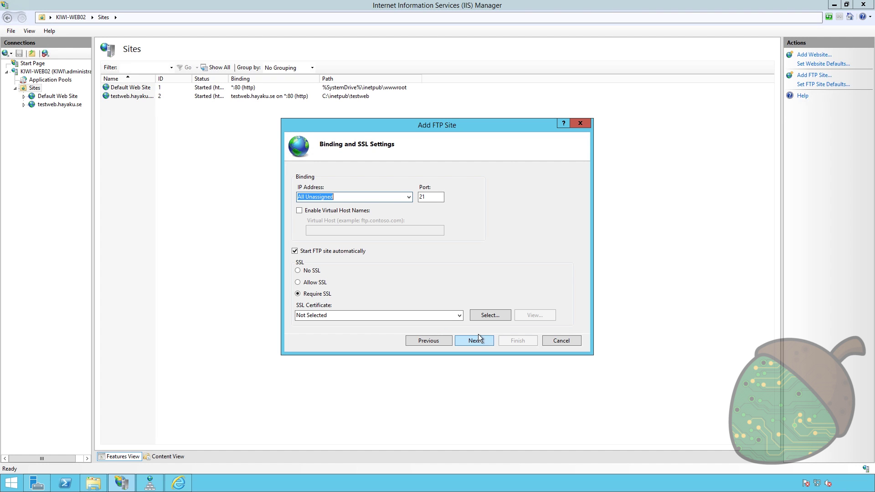
key(Tab)
key(Tab)
key(Tab)
key(Tab)
key(Tab)
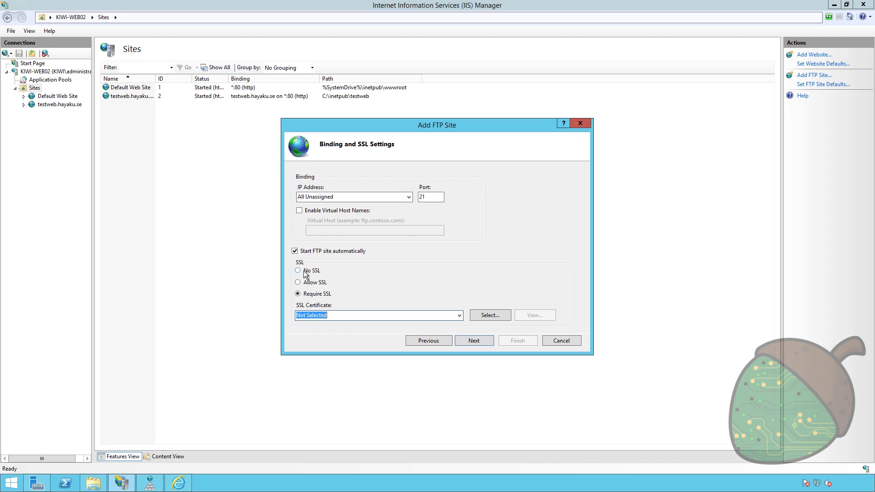
click(307, 273)
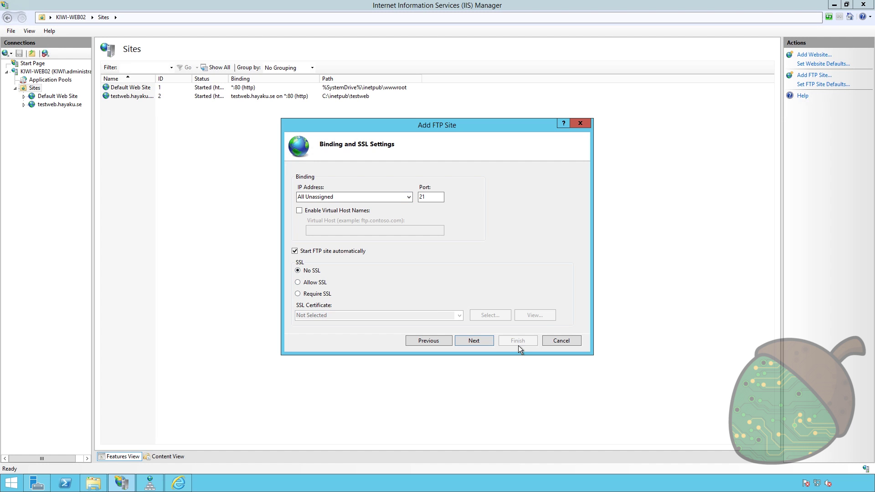
click(479, 342)
- Allow the specified user FTPUser read/write access and finish creating the site
click(375, 247)
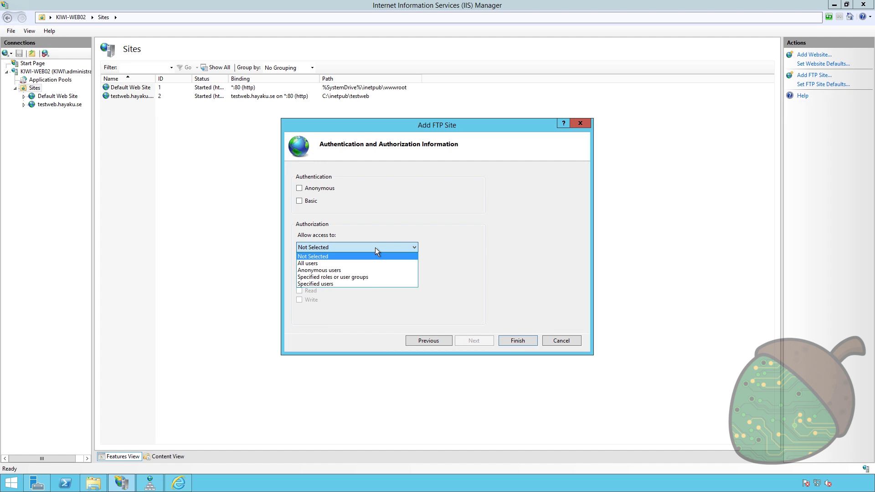
click(377, 283)
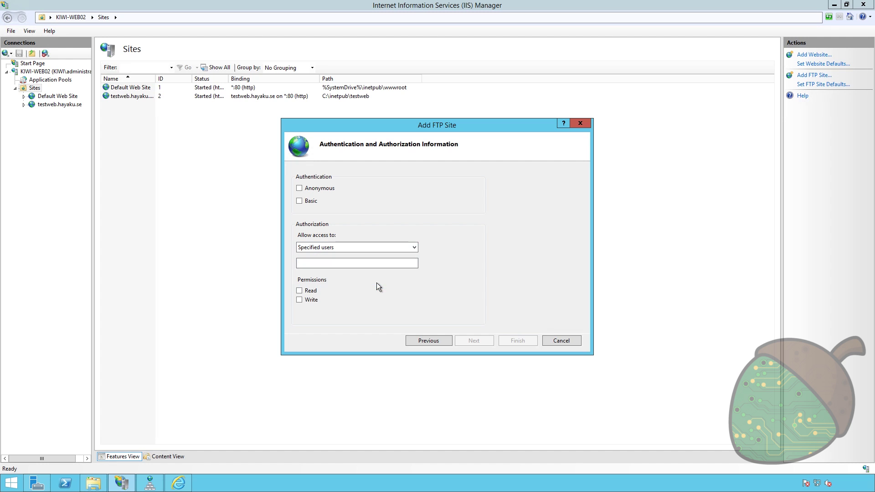
click(345, 264)
text(FTPUser)
click(300, 291)
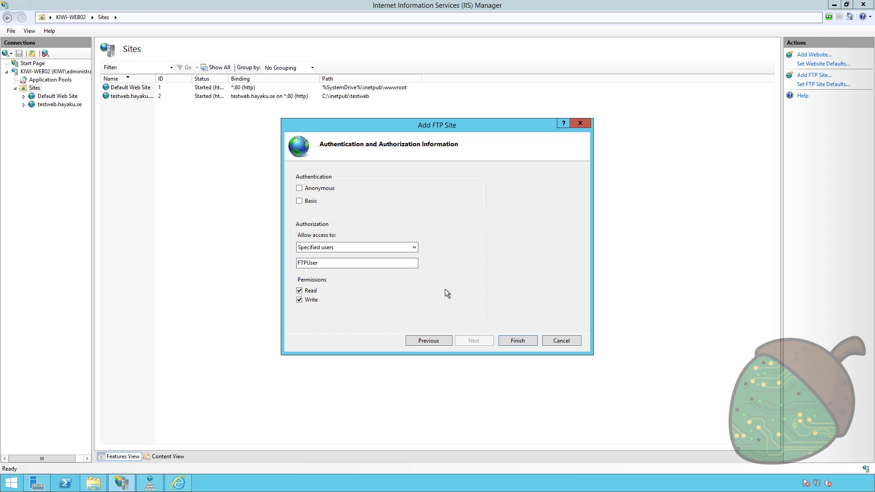
click(515, 338)
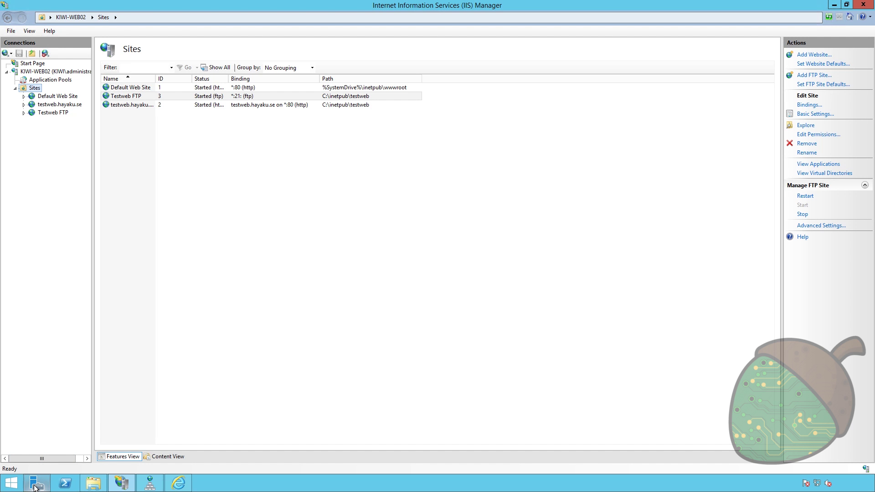
- Launch Computer Management and show the local Users list
click(16, 488)
text(co)
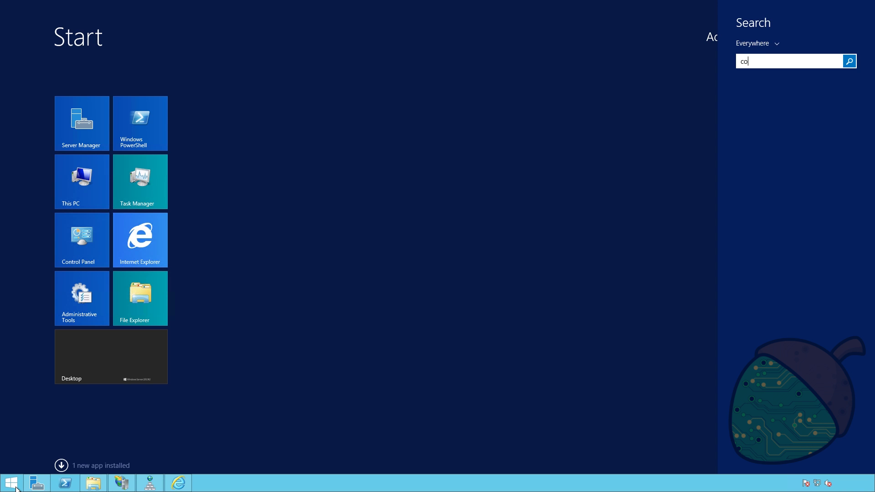
text(mputer)
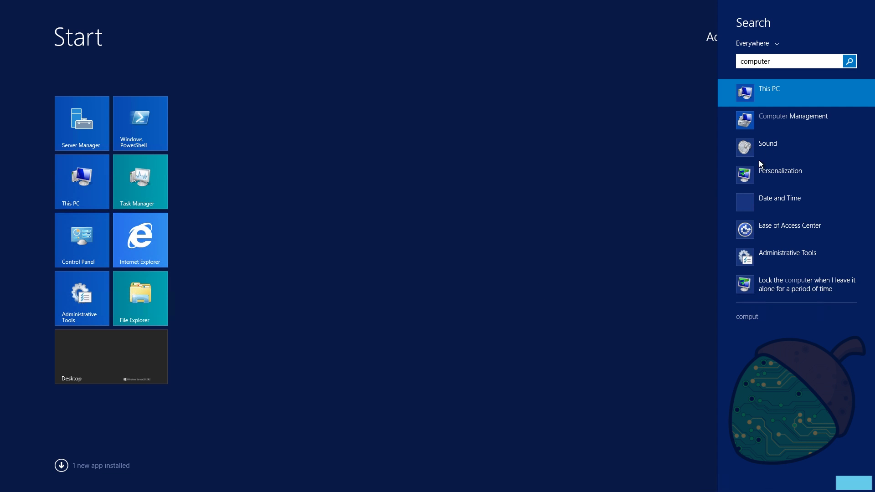
click(788, 118)
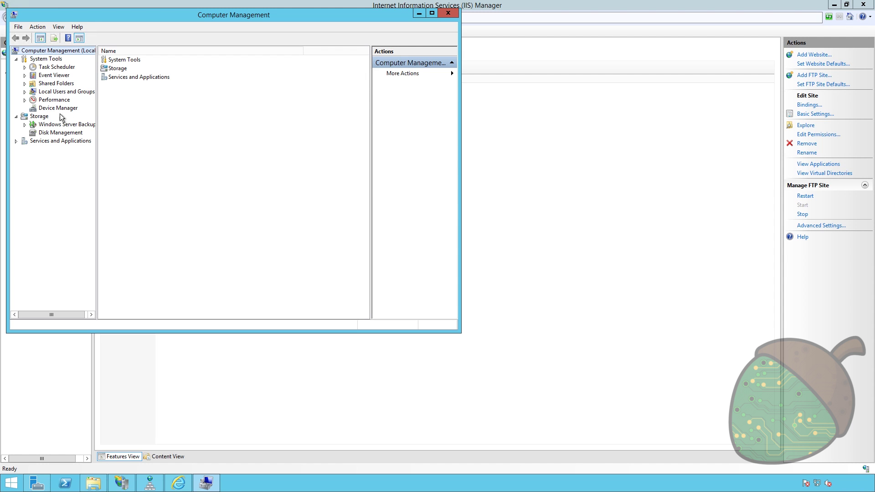
click(57, 92)
double_click(120, 60)
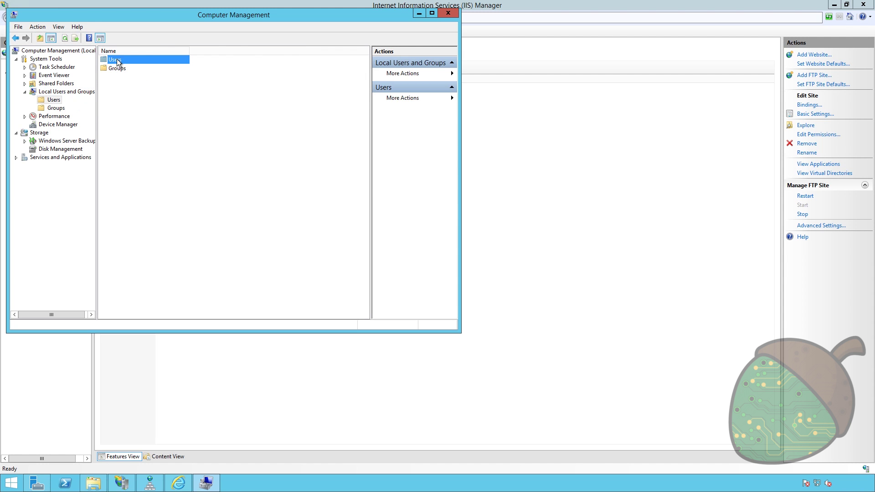
- Create local user FTPUser with a password, then close Computer Management
right_click(158, 121)
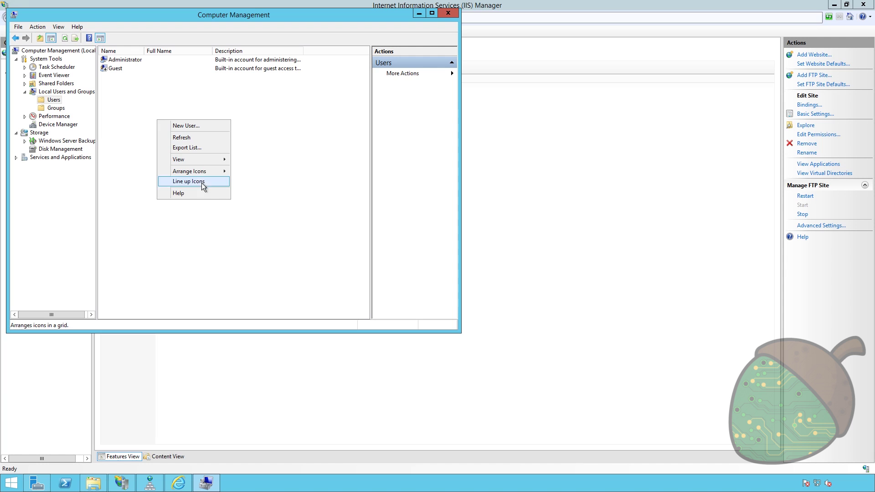
click(204, 125)
text(FTPUser)
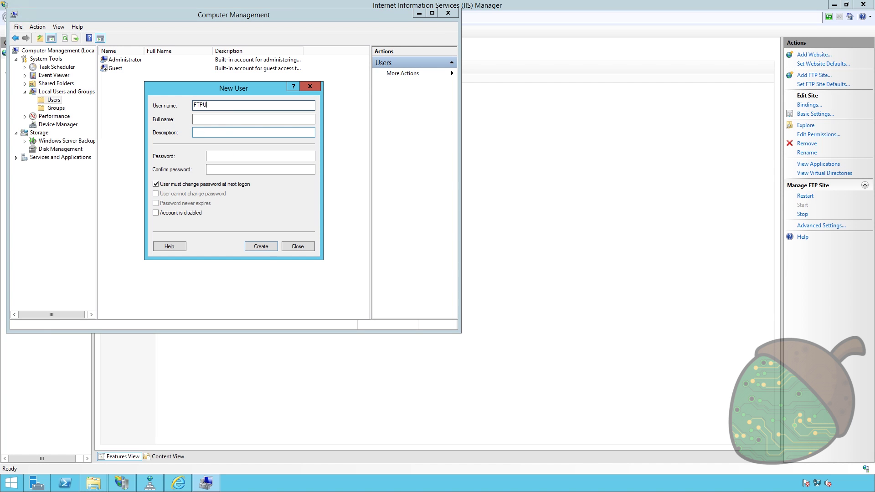
key(Tab)
key(Tab)
key(Tab)
text(***********)
key(Tab)
text(****)
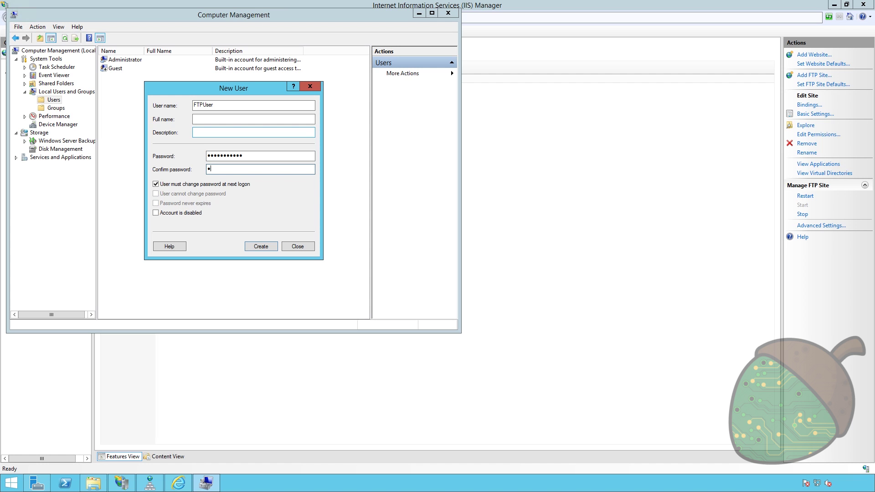
text(*******)
click(261, 246)
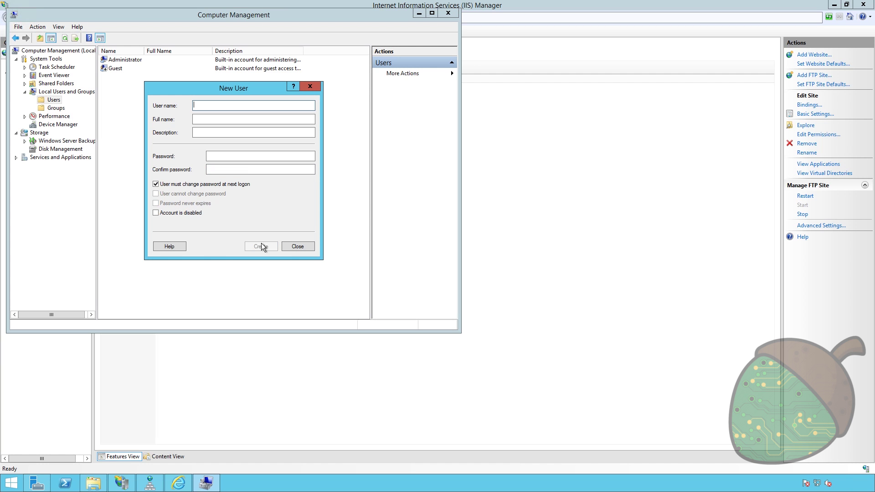
click(292, 247)
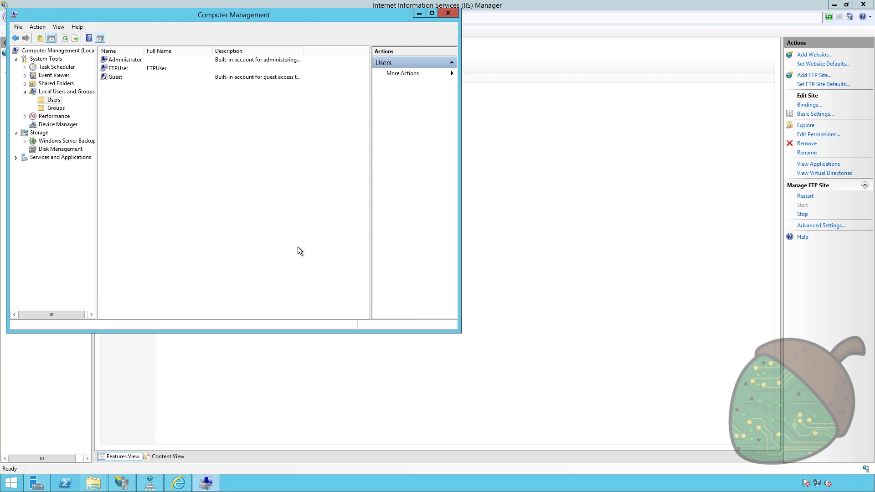
click(448, 13)
click(20, 73)
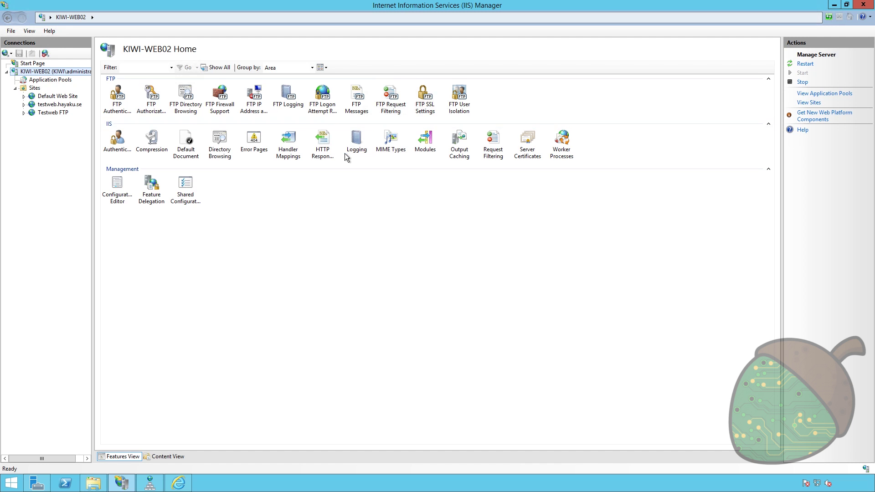
- Create a self-signed server certificate named Hayaku SSL, then go to Testweb FTP
click(425, 97)
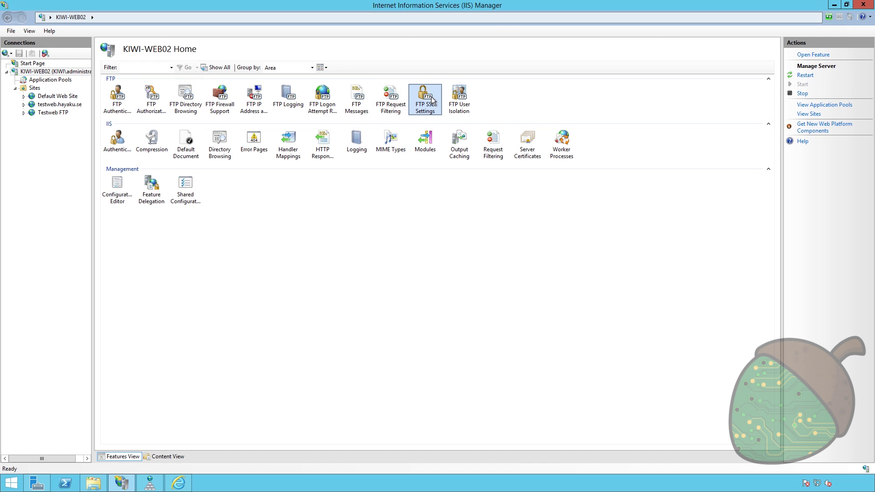
double_click(527, 136)
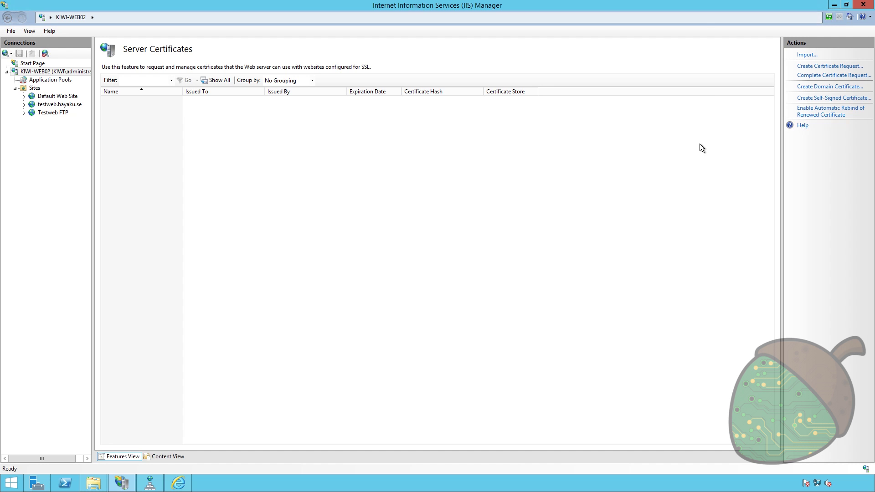
click(828, 101)
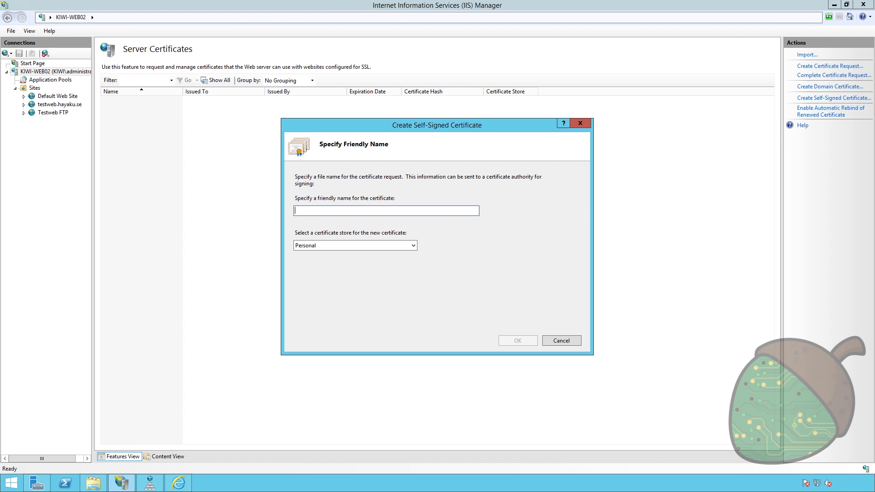
text(Hayak)
key(BackSpace)
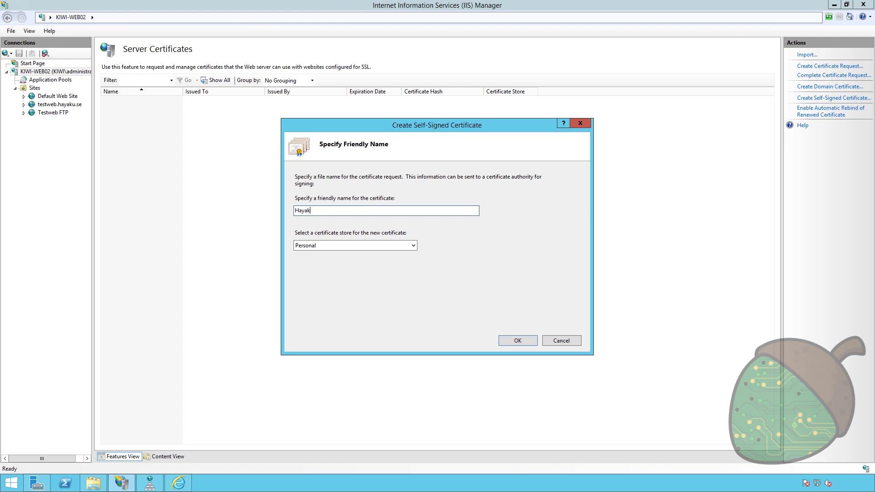
text(u SSL)
key(Return)
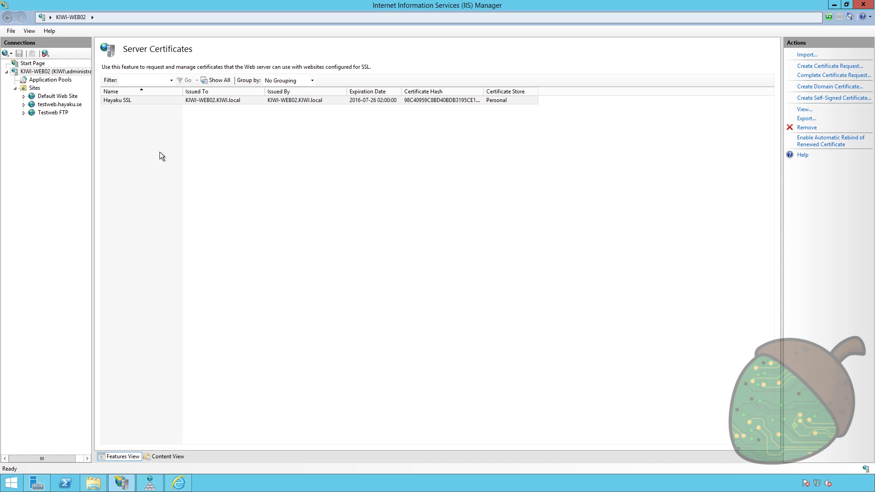
click(44, 112)
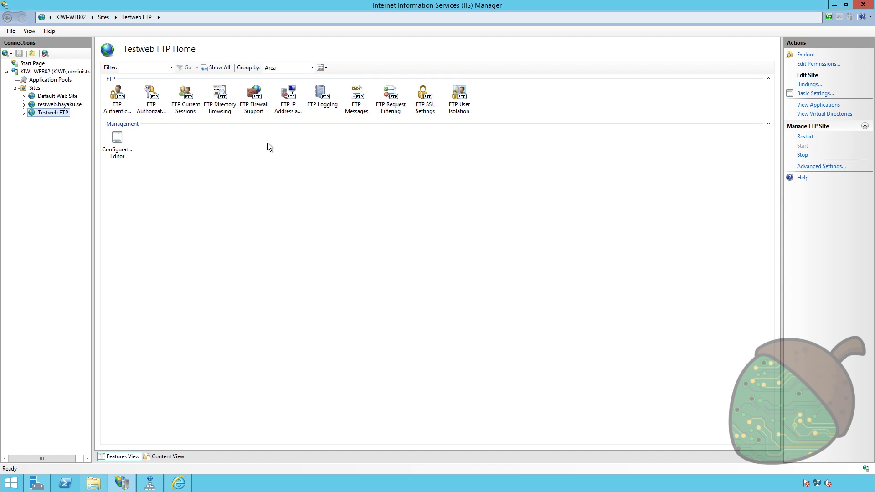
- Set Testweb FTP's SSL certificate to Hayaku SSL with Require SSL connections, and apply
click(115, 97)
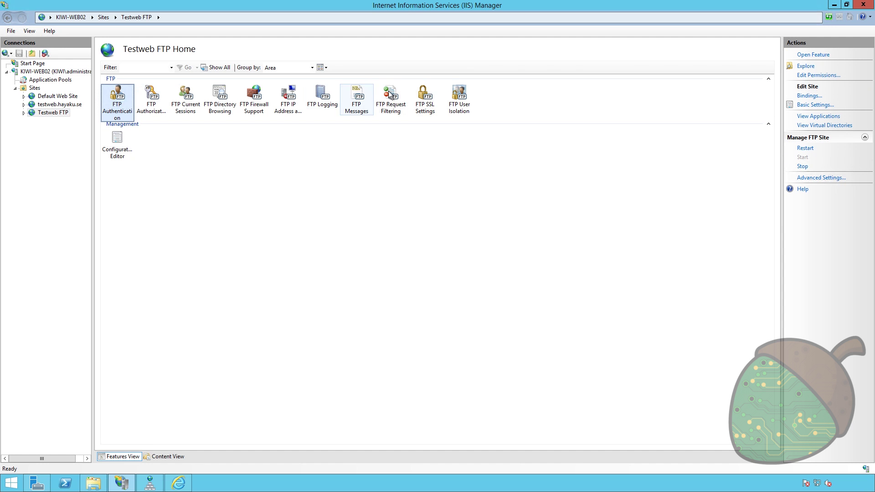
double_click(424, 96)
click(269, 81)
click(232, 96)
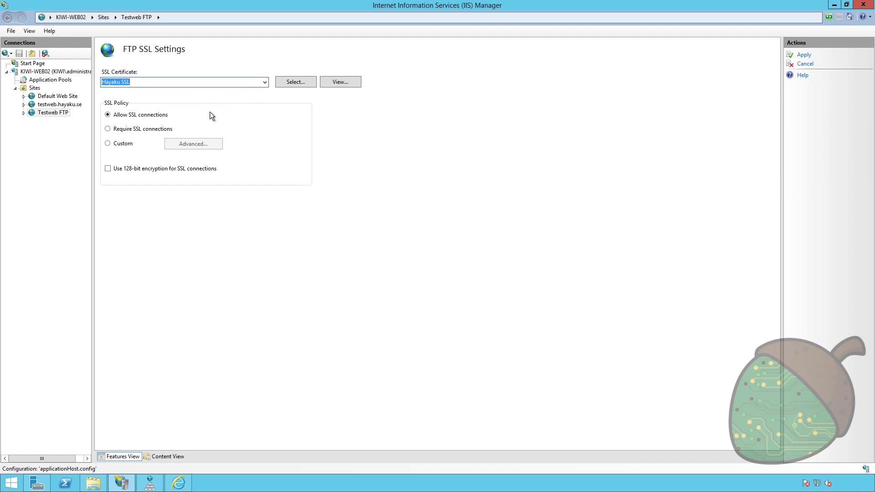
click(142, 129)
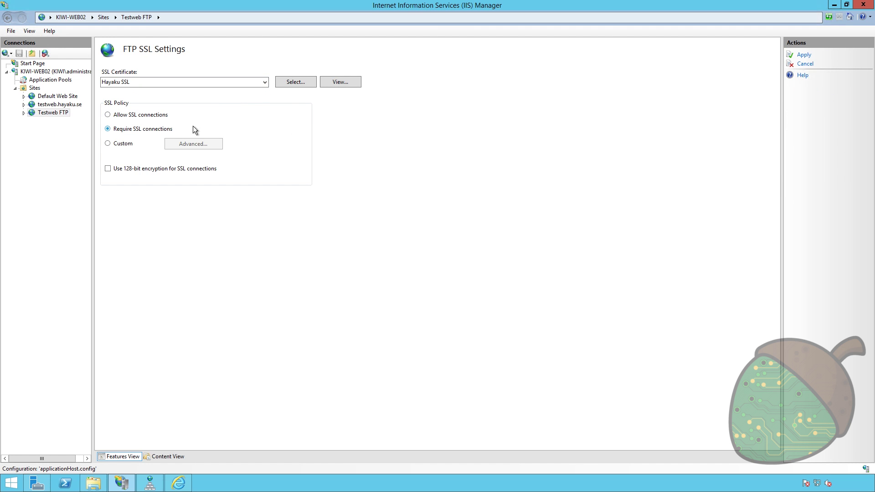
click(803, 55)
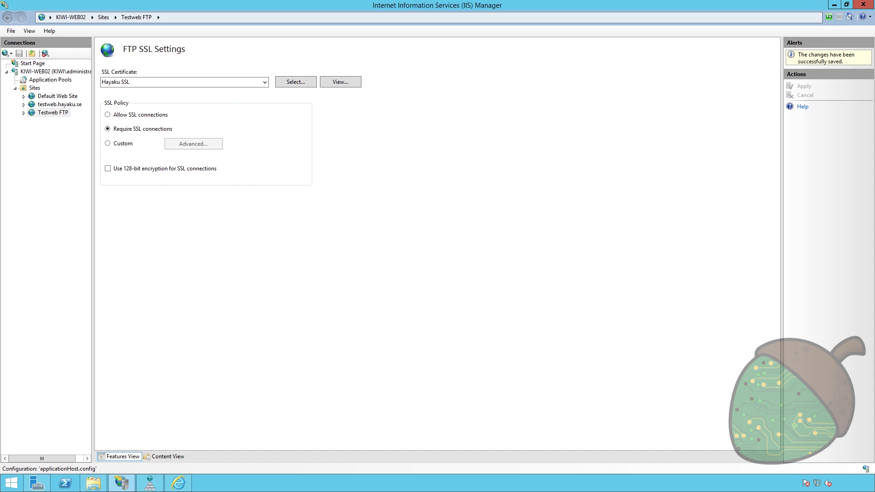
click(53, 113)
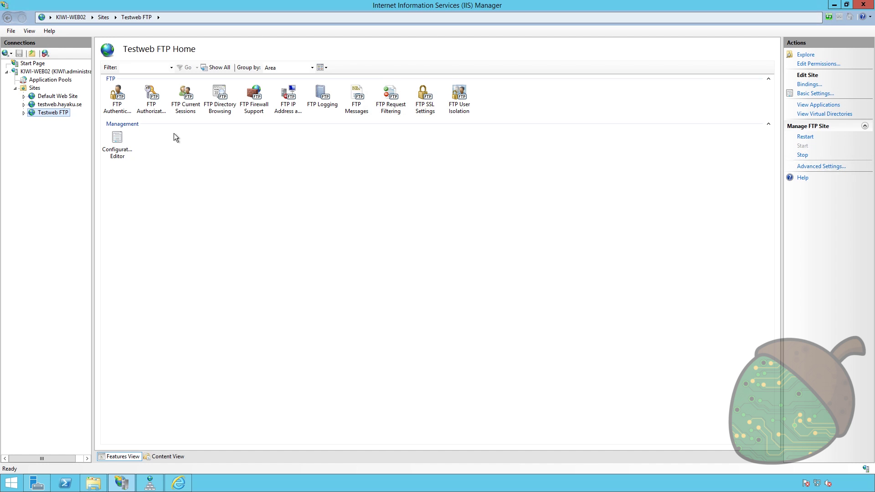
- Paste the external firewall IP into Testweb FTP's firewall support settings and apply
double_click(255, 99)
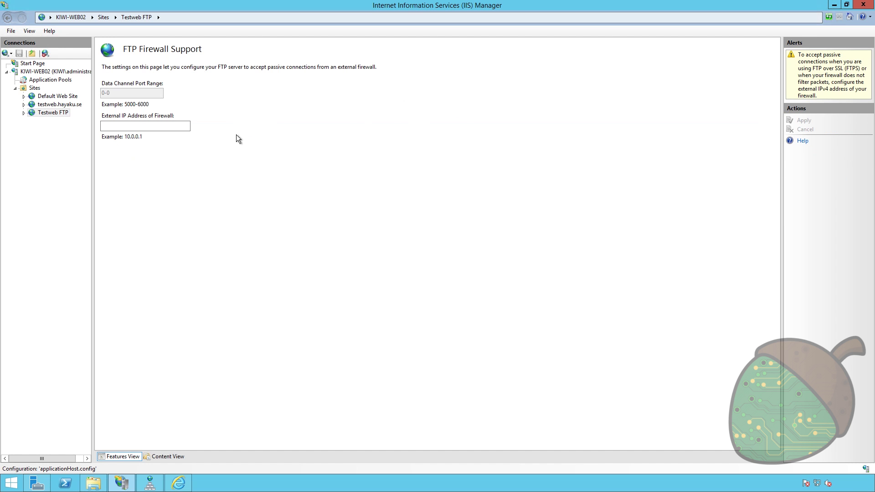
click(145, 126)
text(94.254.73.2)
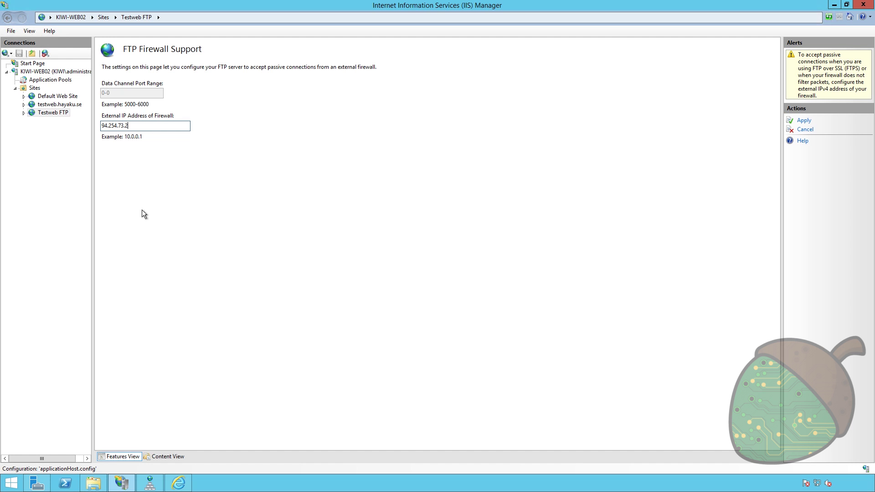
click(801, 122)
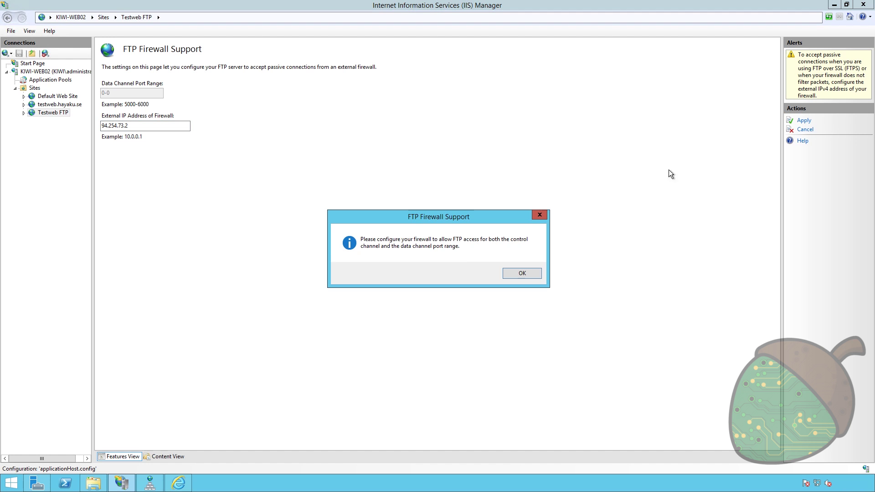
click(521, 273)
- Set the server-level data channel port range 5000-5100 and external firewall IP
click(70, 17)
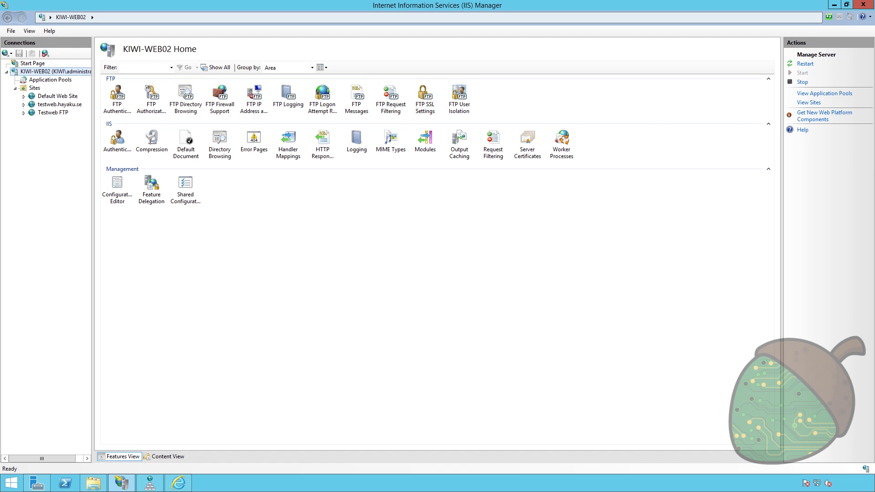
double_click(222, 86)
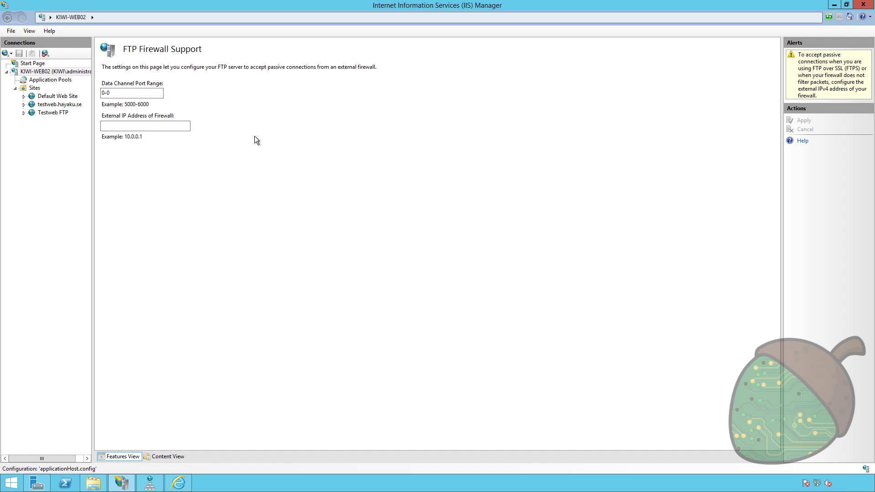
click(160, 123)
text(94.254.73.2)
key(shift+Tab)
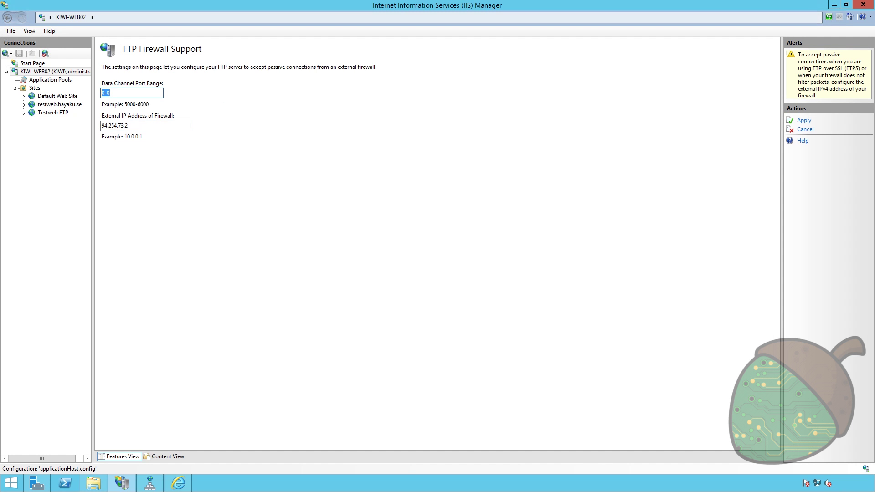
text(5000-5100)
click(803, 121)
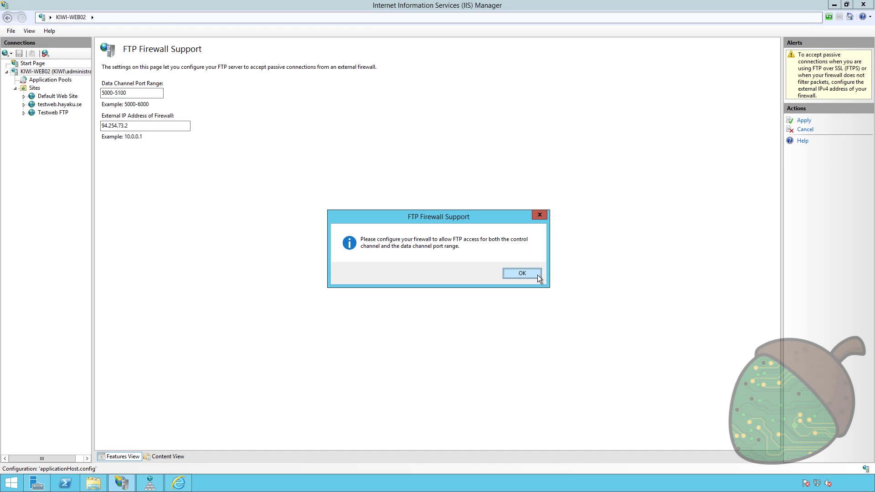
click(522, 273)
- Recheck Testweb FTP's firewall settings and enable its FTP Basic Authentication
click(58, 115)
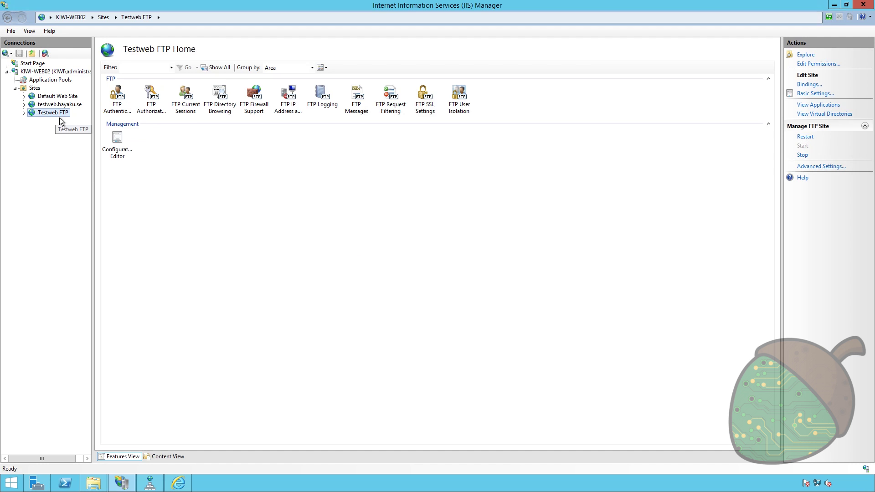
double_click(248, 100)
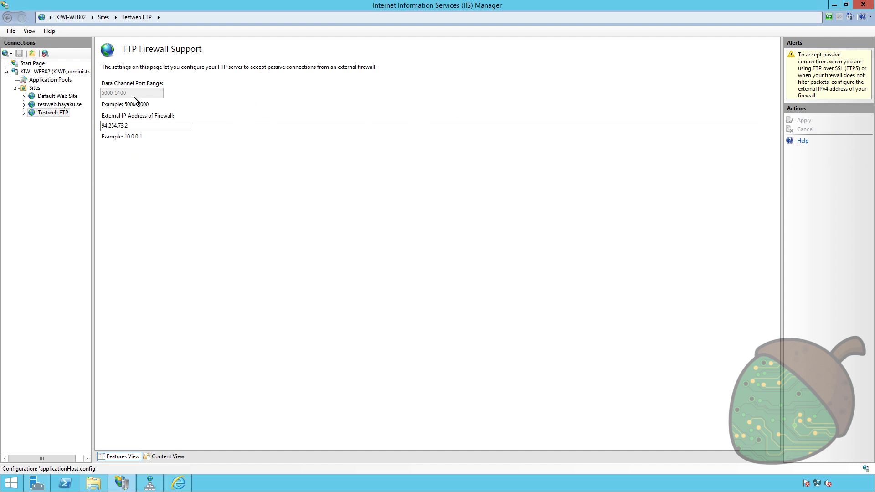
click(12, 168)
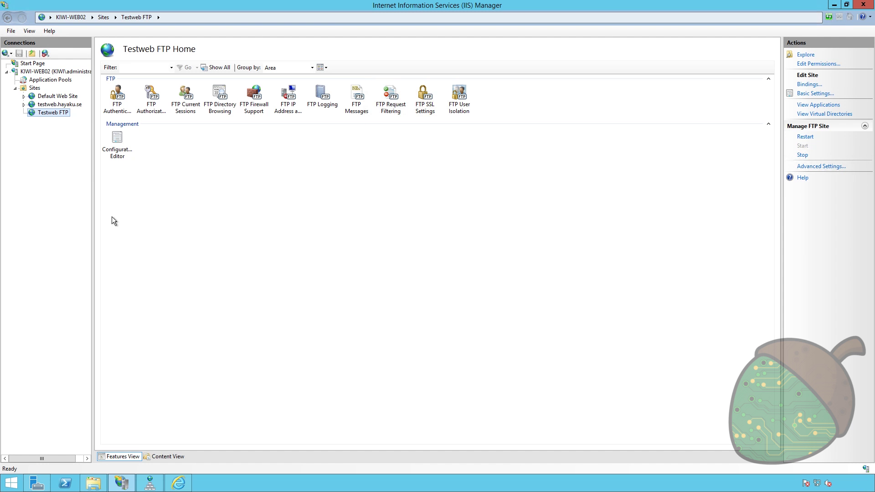
double_click(117, 98)
right_click(134, 97)
click(170, 103)
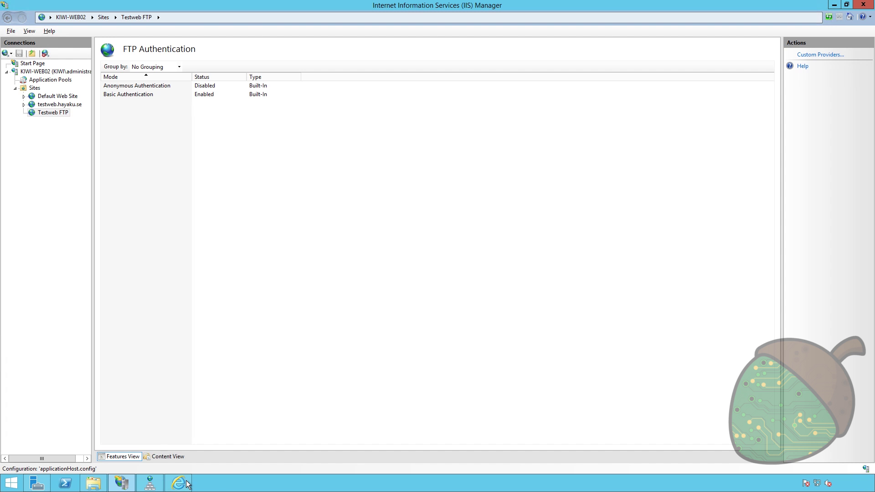
click(36, 484)
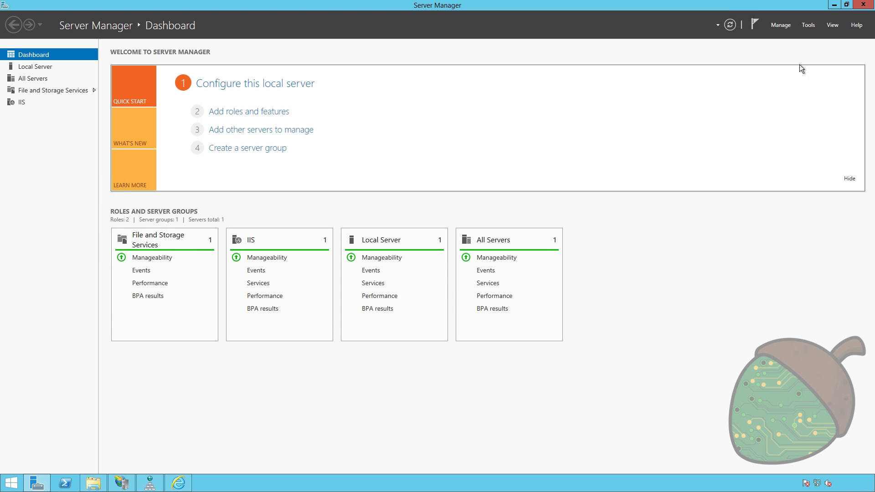
- Launch Windows Firewall with Advanced Security from Server Manager Tools and show Inbound Rules
click(779, 26)
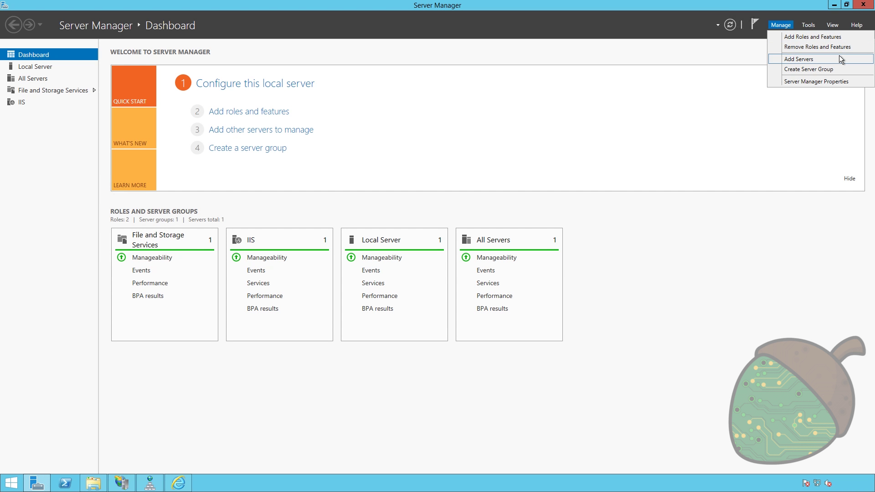
click(814, 24)
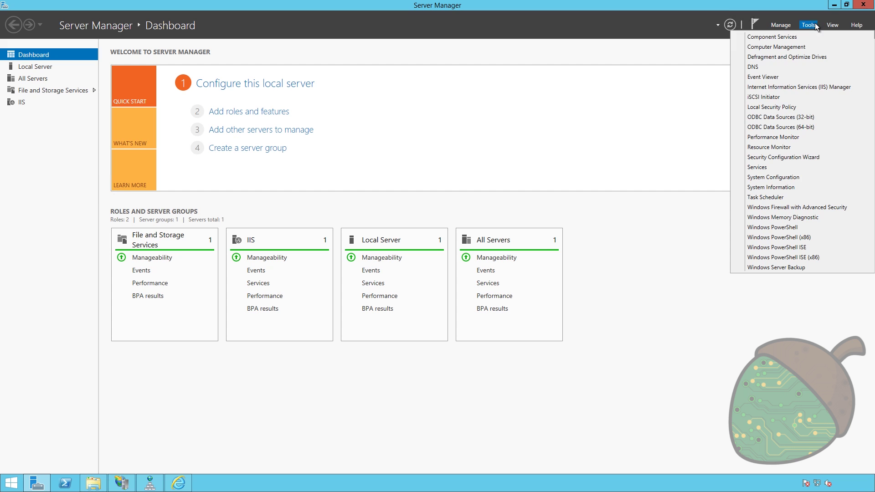
click(812, 210)
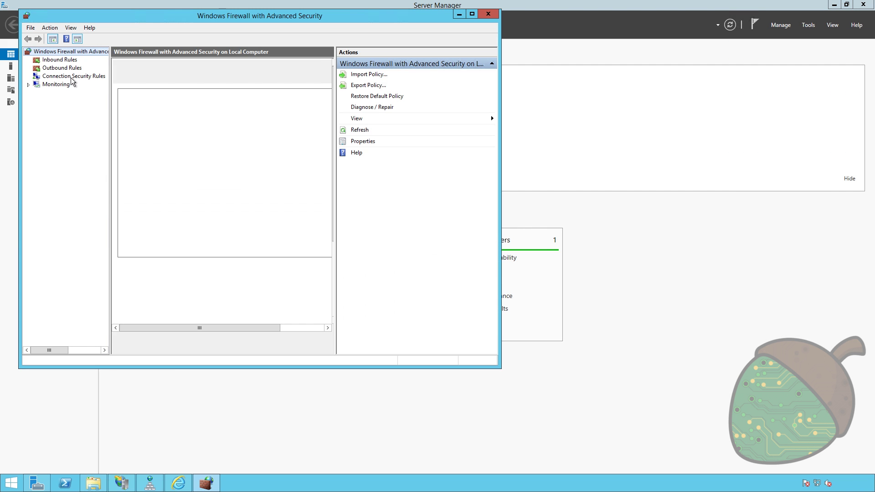
click(53, 60)
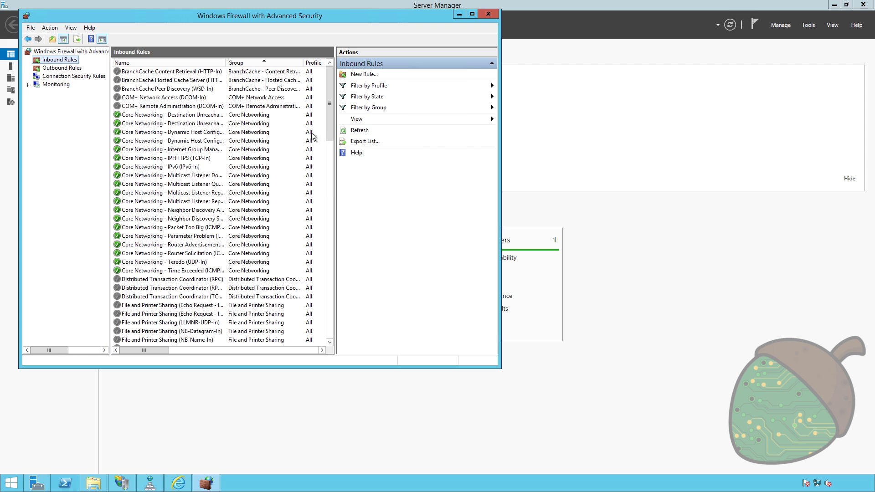
- Inspect the FTP Server, FTP Server Passive and FTP Server Secure inbound rules
click(281, 183)
drag(330, 127, 328, 173)
click(166, 228)
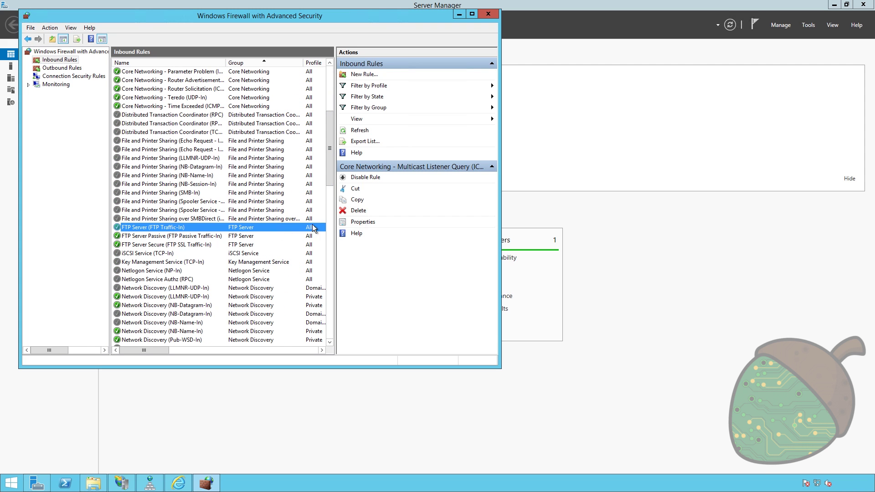
click(471, 14)
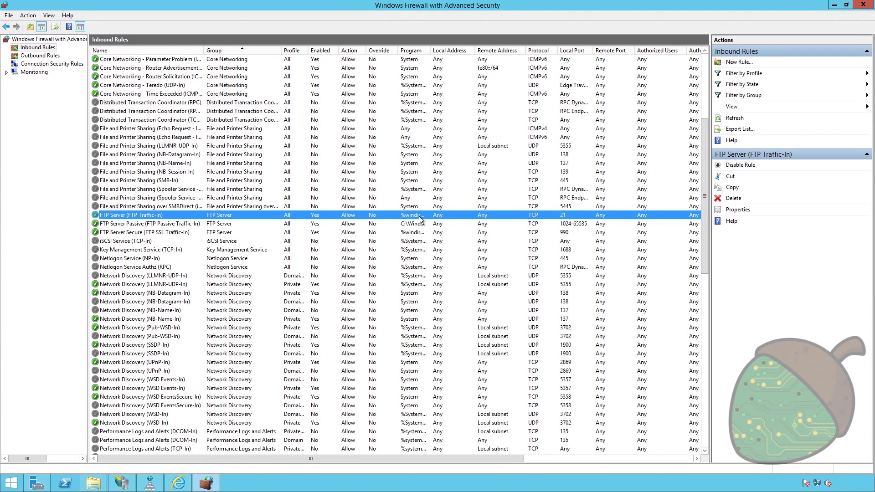
click(219, 224)
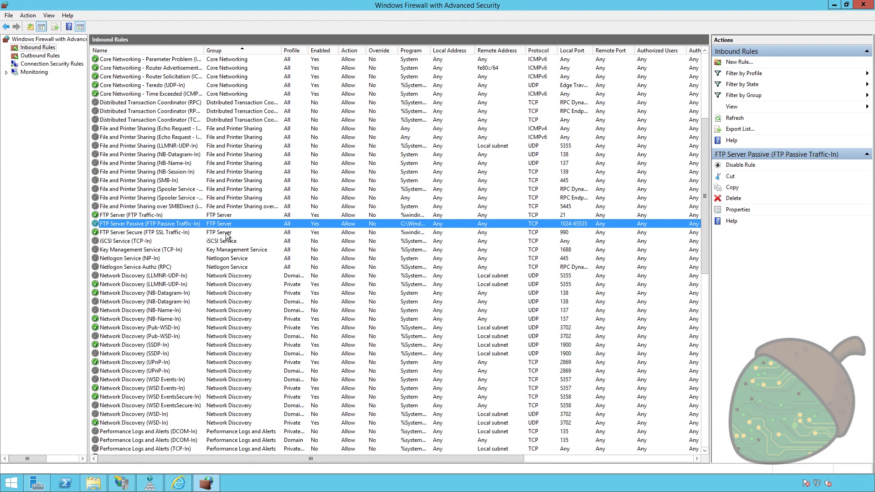
click(225, 232)
click(219, 217)
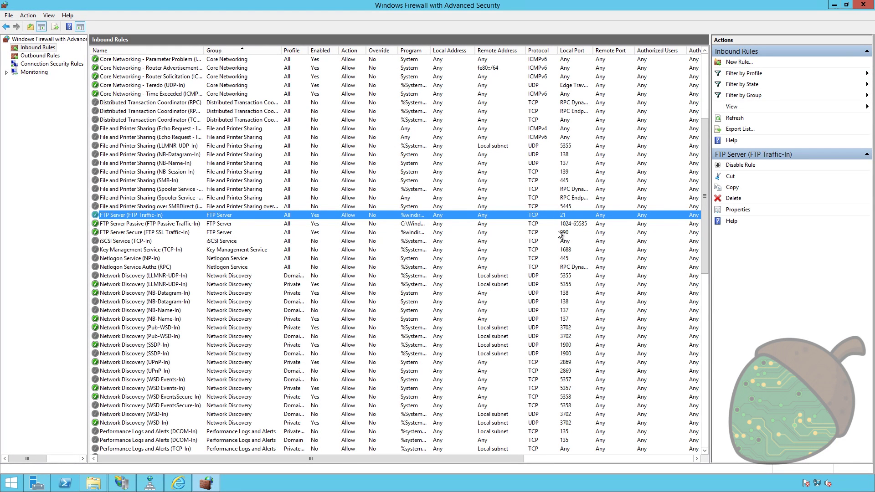
click(182, 224)
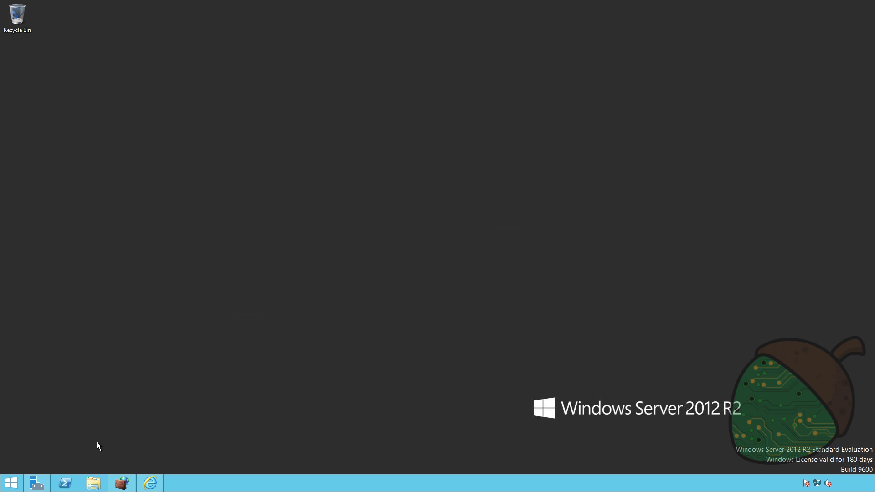
click(12, 485)
- Open the Services console via Start search and restart Microsoft FTP Service
text(ser)
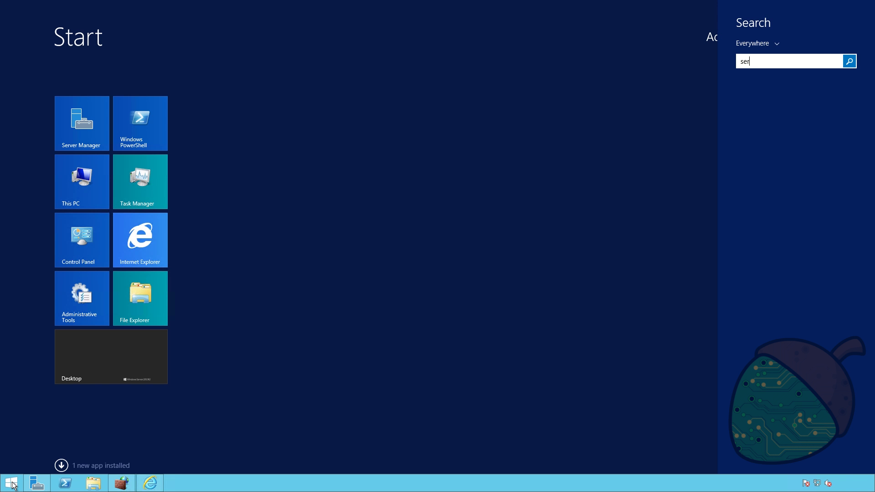
text(vices)
click(777, 117)
click(262, 200)
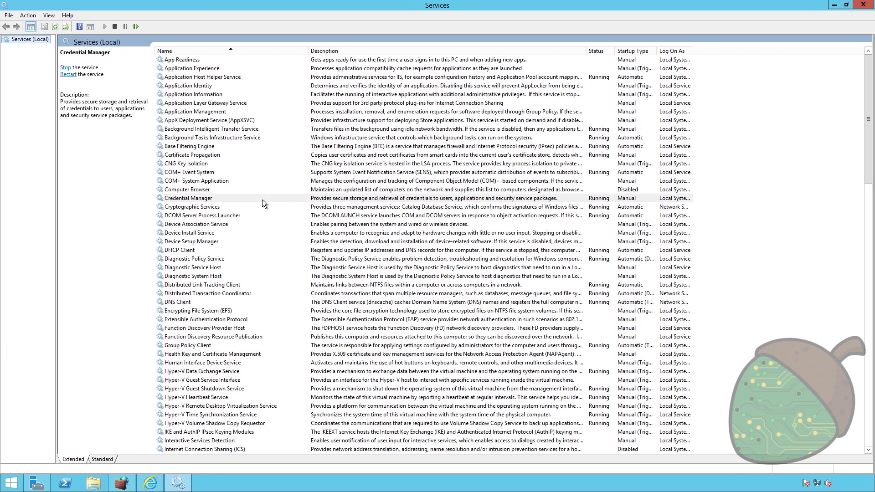
key(m)
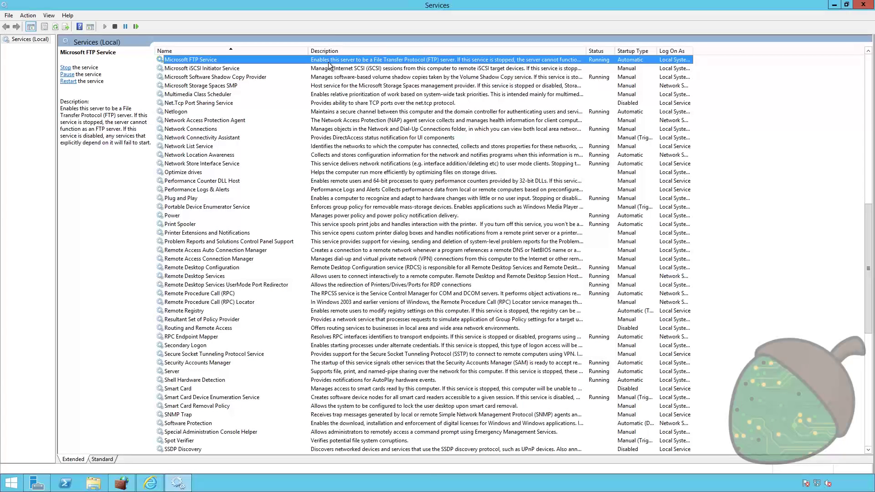
right_click(329, 62)
click(374, 108)
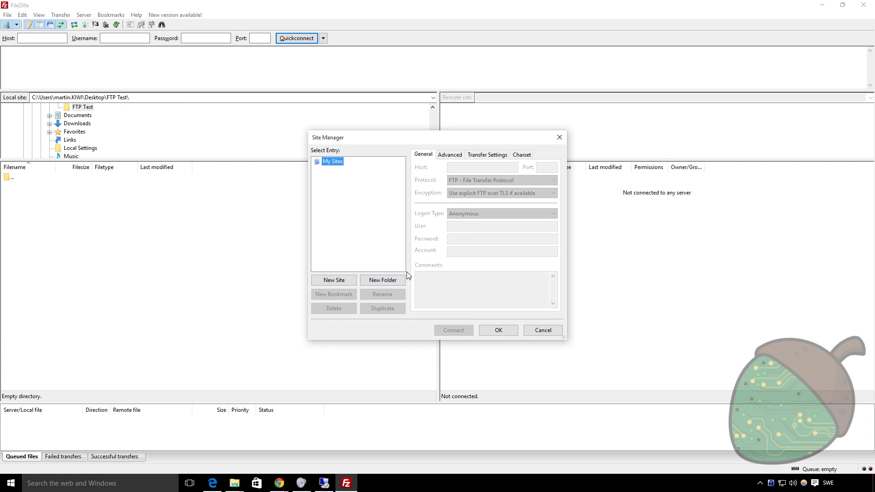
- Create a new site named Hayaku for host testweb.hayaku.se requiring explicit FTP over TLS
click(327, 278)
text(HJayaku)
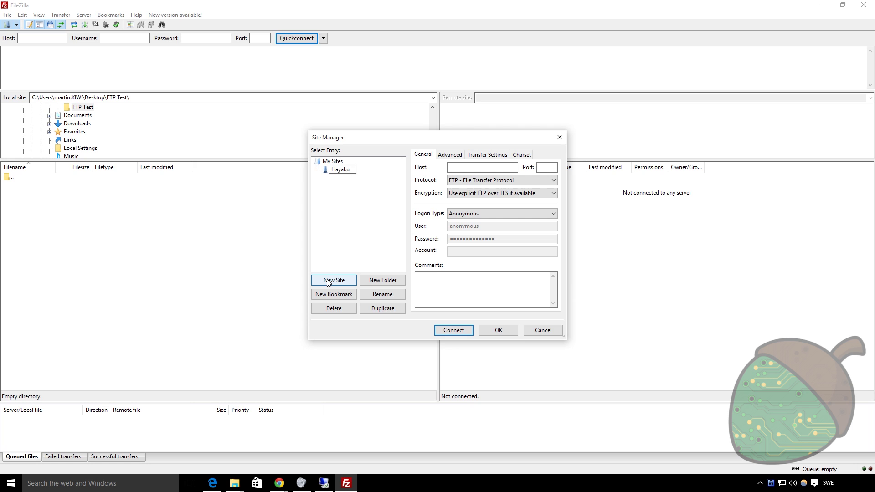
key(Return)
click(486, 167)
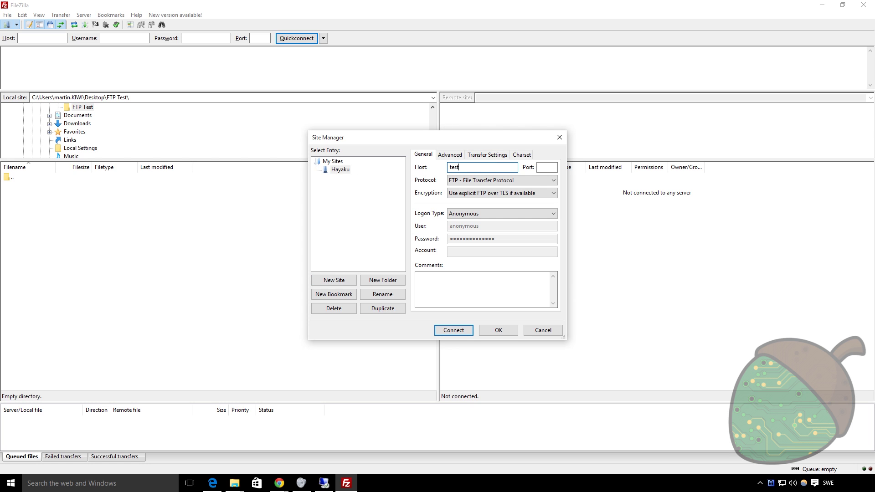
text(testweb.hayaku.se)
key(Tab)
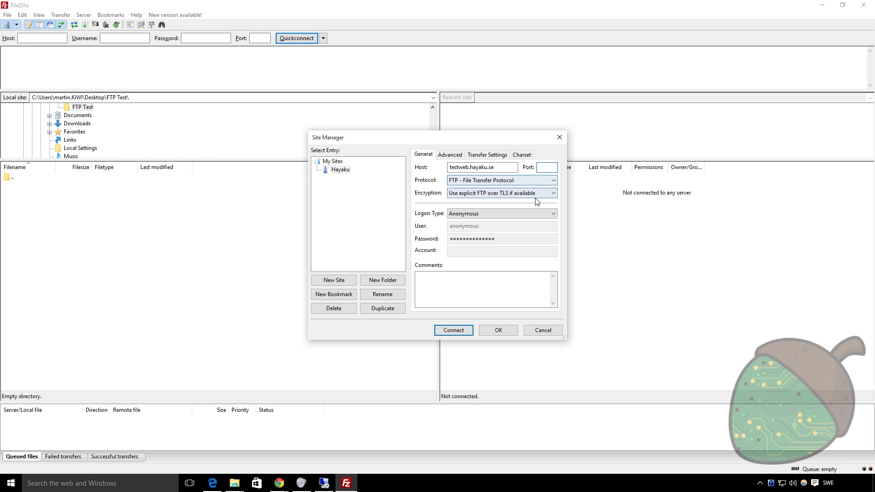
click(536, 194)
click(536, 208)
- Set Normal logon as FTPUser with the account password, adjust the transfer mode, and save the site
click(499, 214)
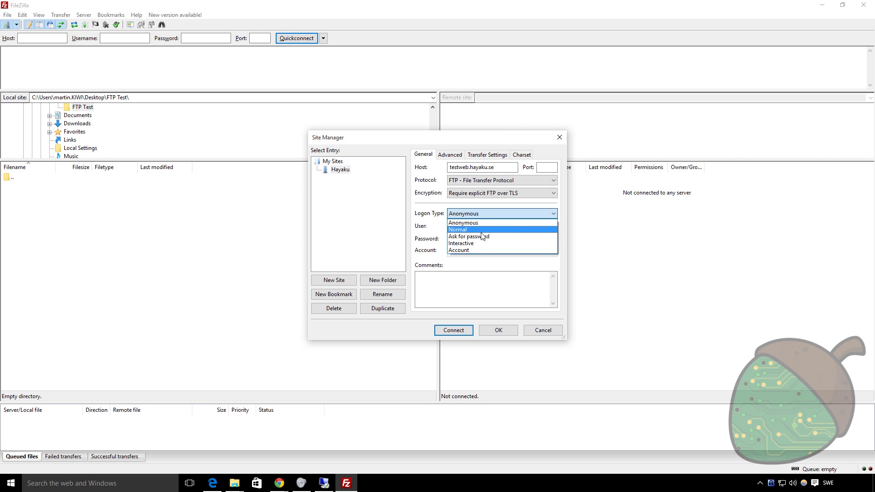
click(482, 229)
double_click(474, 226)
text(FTPUser)
key(Tab)
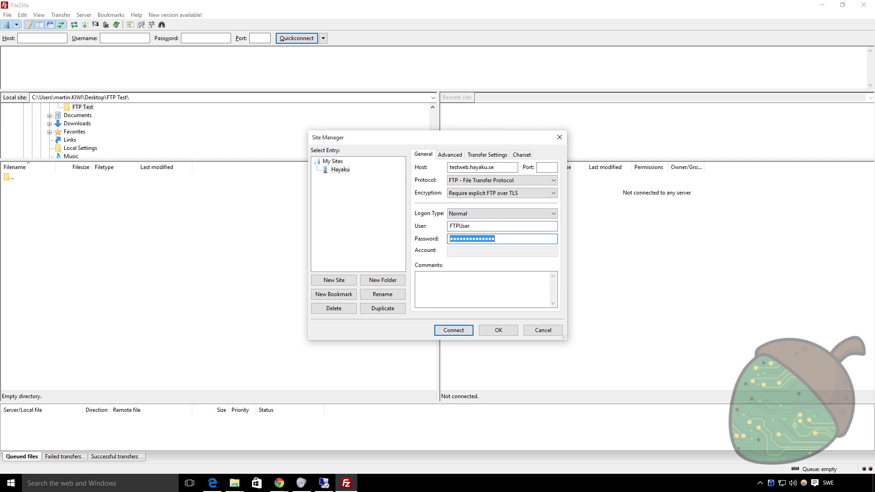
text(***)
click(498, 155)
click(457, 176)
click(423, 155)
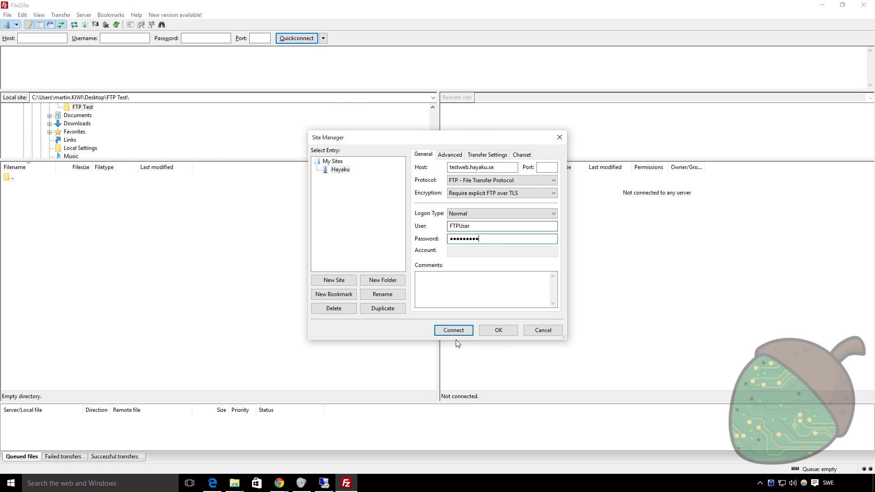
click(502, 331)
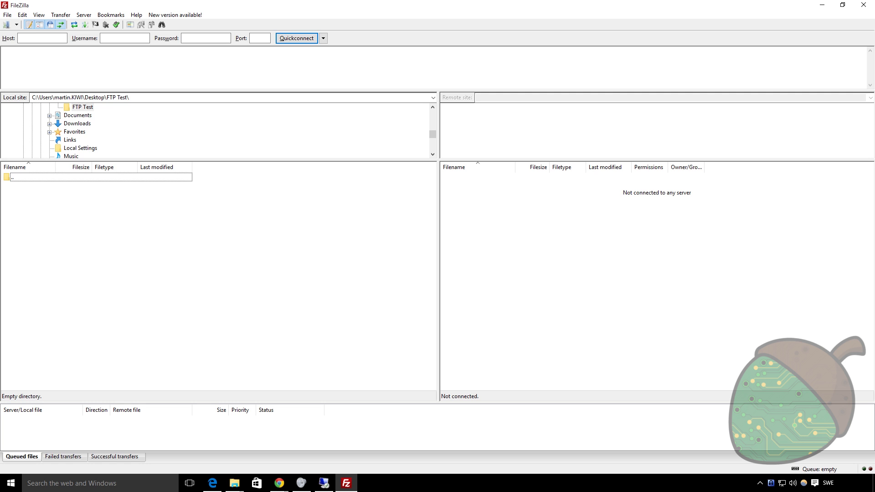
- Connect to the saved Hayaku site, accept its TLS certificate, and download index.html locally
click(16, 25)
click(28, 32)
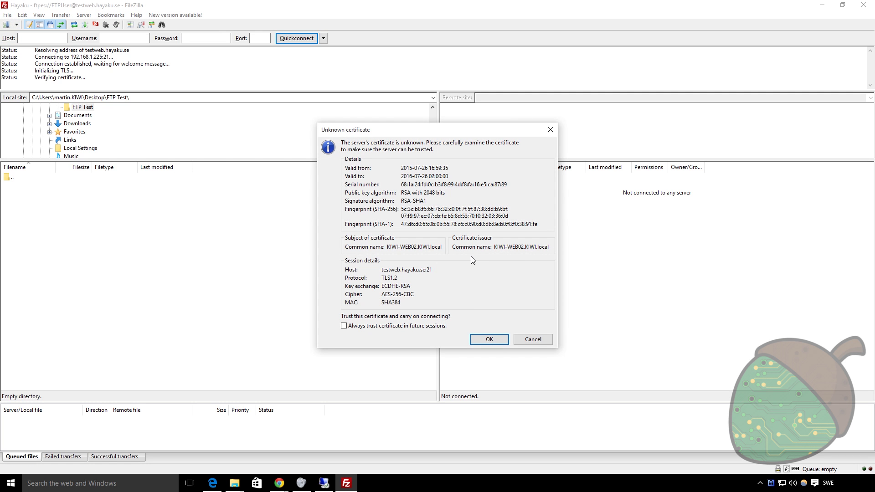
click(489, 339)
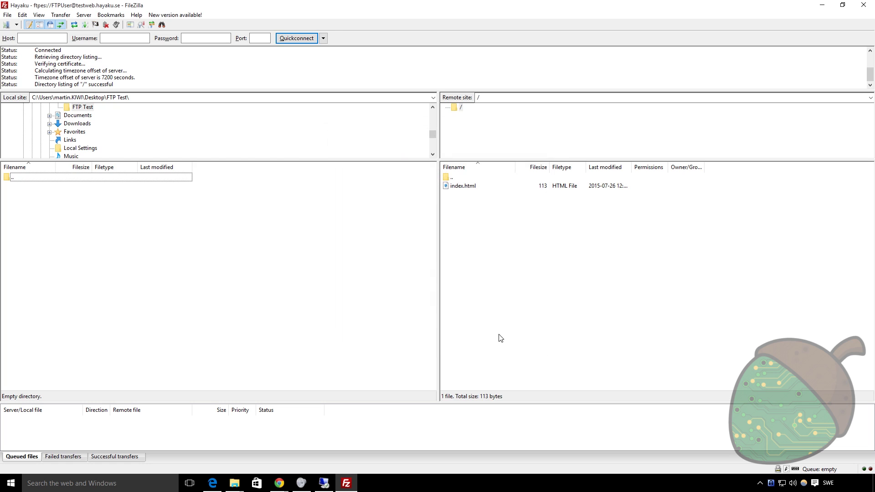
right_click(472, 188)
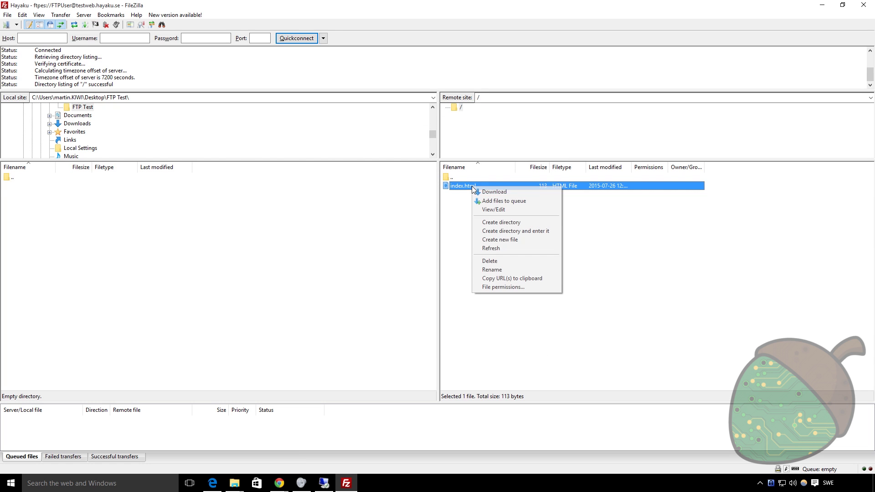
click(504, 193)
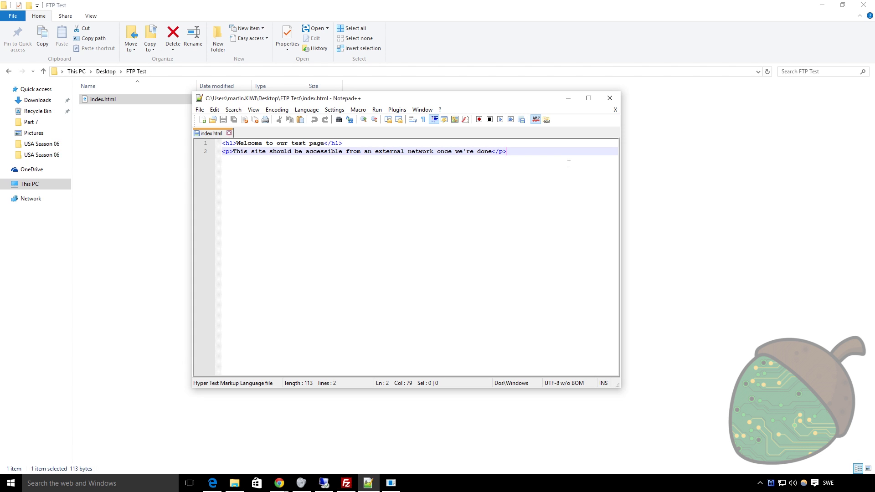
- Add a <p> line saying the page was edited on the user's PC and uploaded by FTP, save, and close Notepad++
key(Return)
text(<p<)
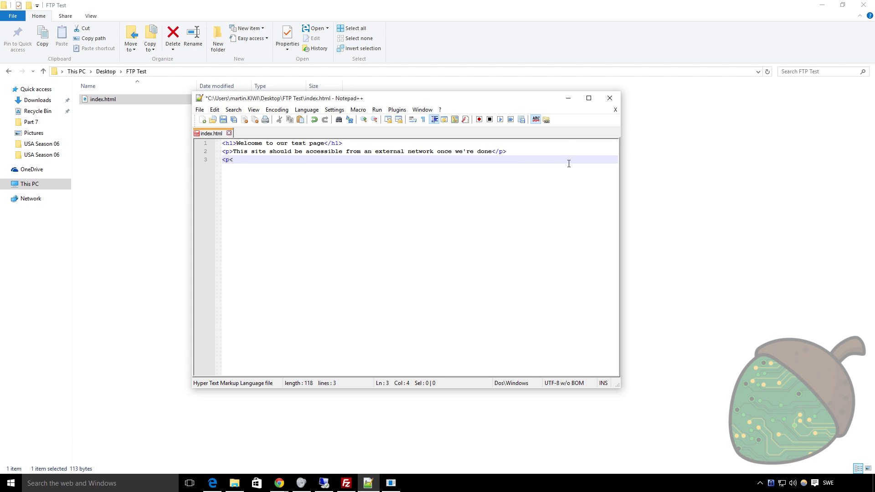
text(Edited on Martin)
text(s PC, iu)
text(uploadedd)
key(BackSpace)
key(BackSpace)
text(d buy)
key(BackSpace)
text(y FTP)
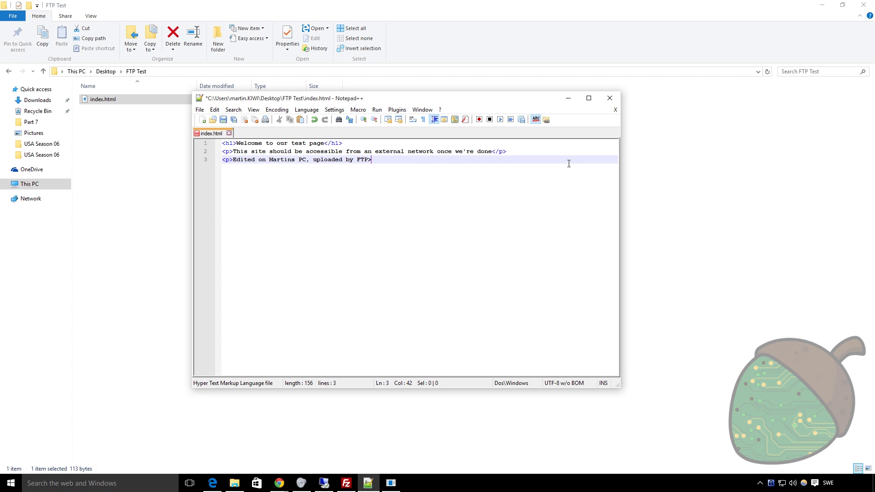
text(</p>)
key(ctrl+s)
click(610, 98)
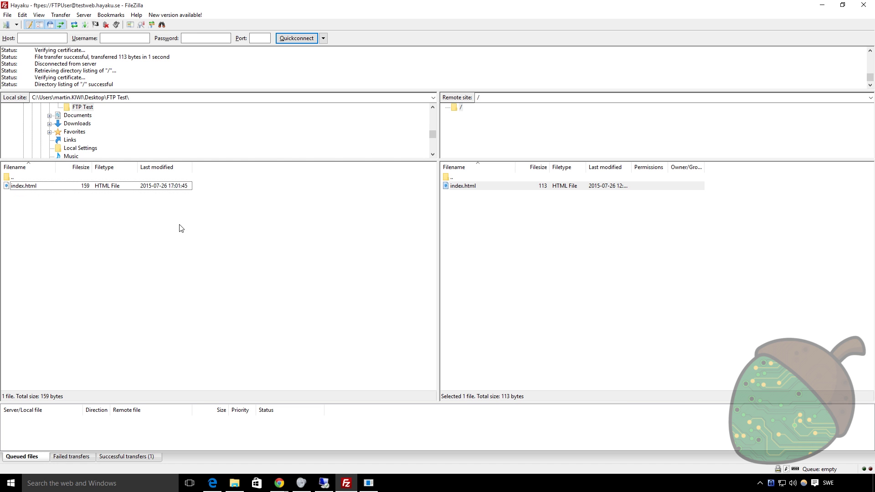
- Upload local index.html overwriting the server copy, then inspect the failed transfer (550 Access is denied)
click(66, 186)
right_click(74, 187)
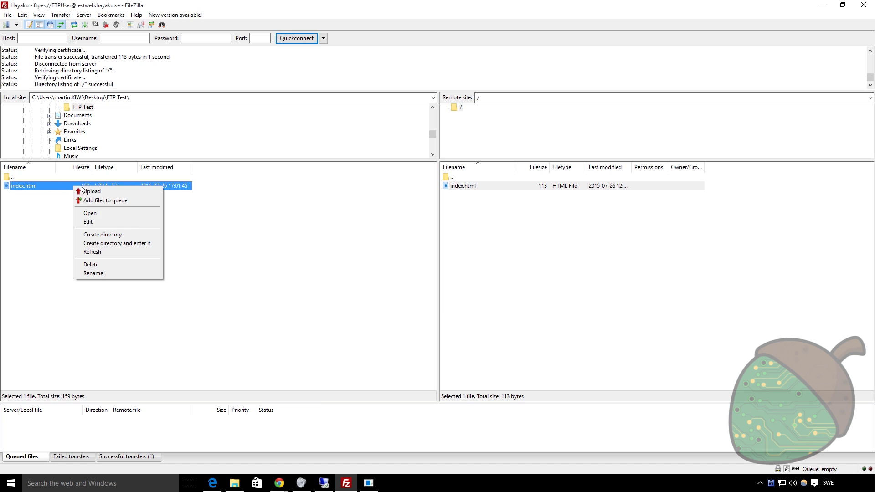
click(102, 191)
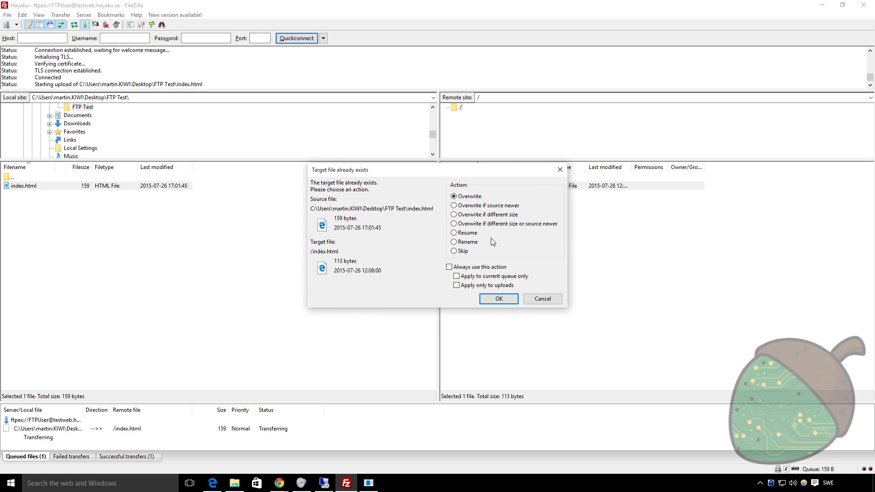
click(498, 304)
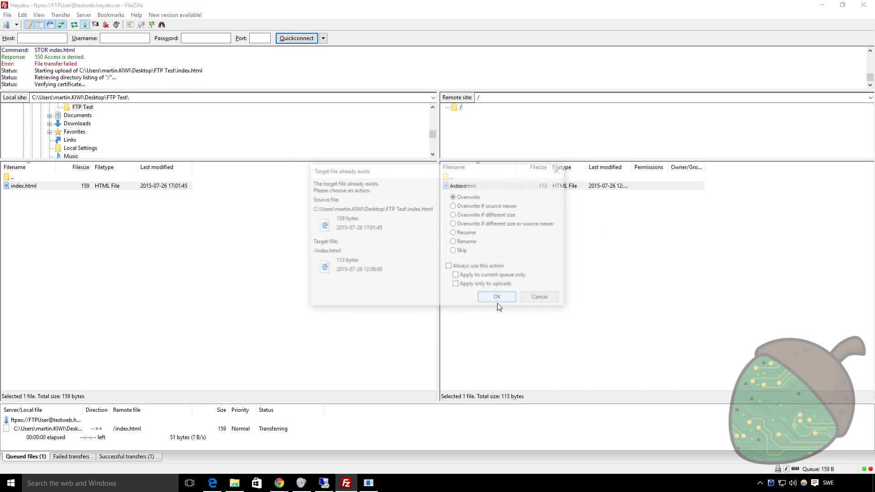
click(498, 304)
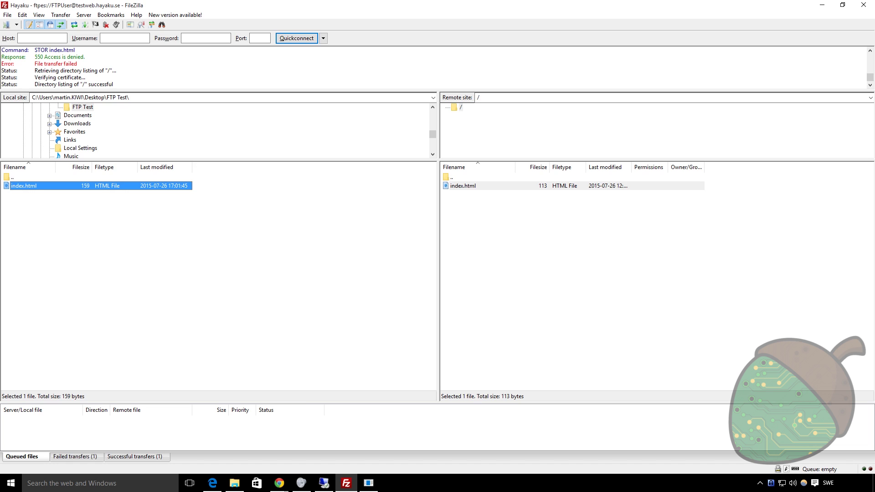
click(76, 457)
click(194, 430)
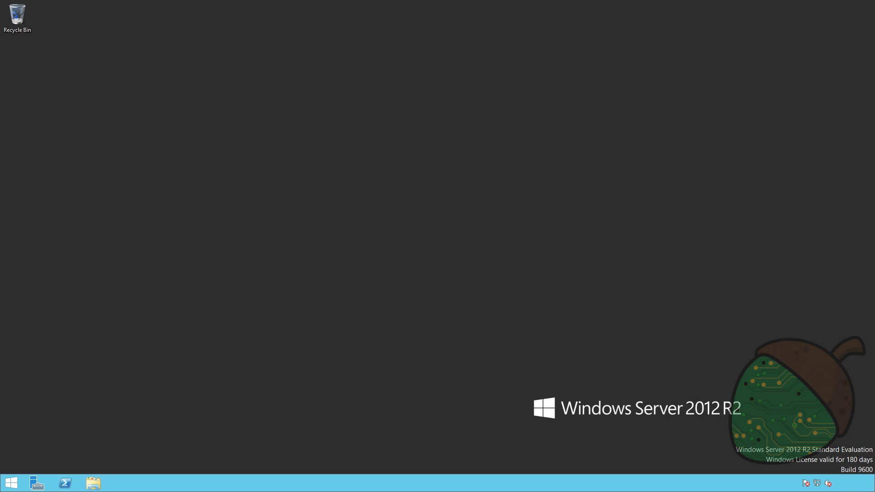
- Open the Security permissions editor for the C:\inetpub\testweb folder
click(85, 489)
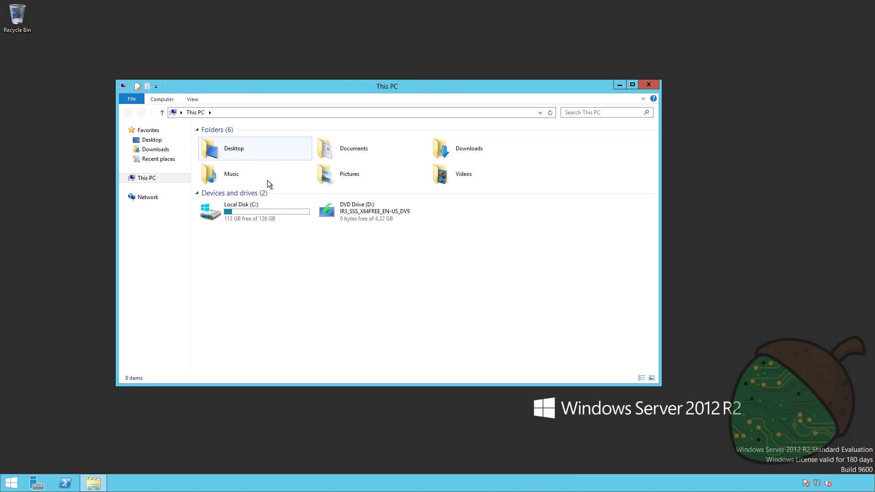
double_click(237, 219)
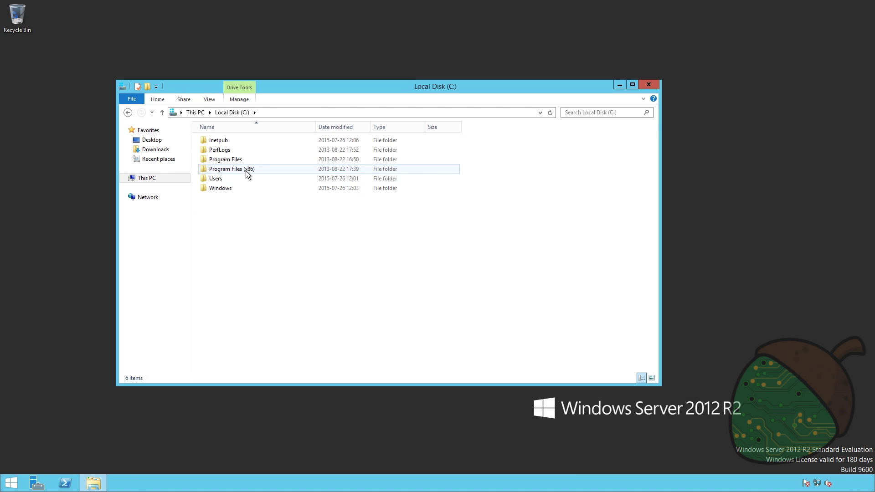
double_click(218, 141)
right_click(231, 187)
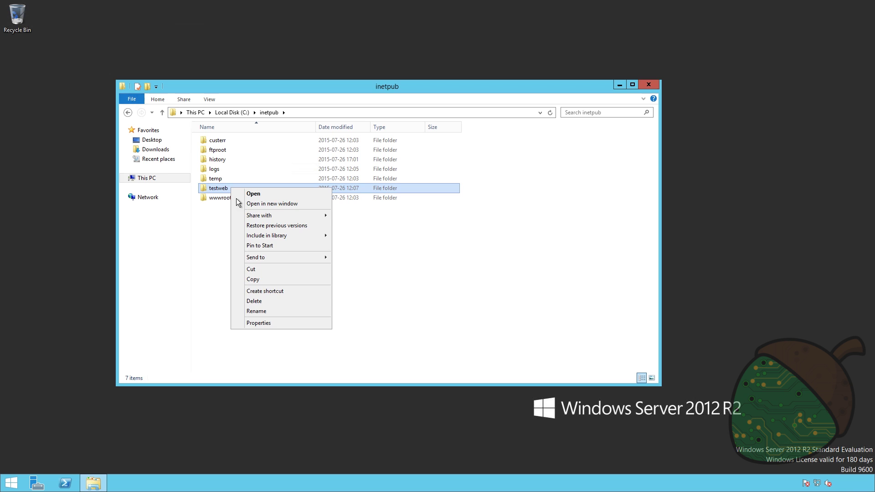
click(258, 323)
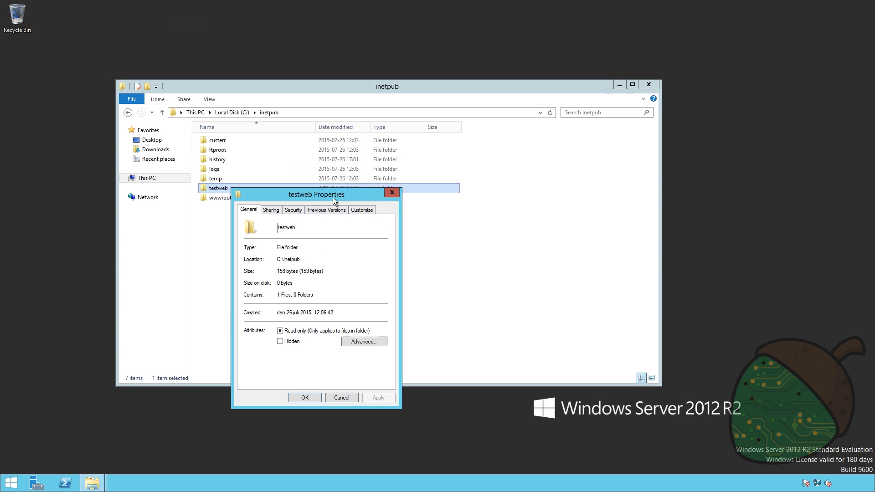
click(294, 210)
click(354, 286)
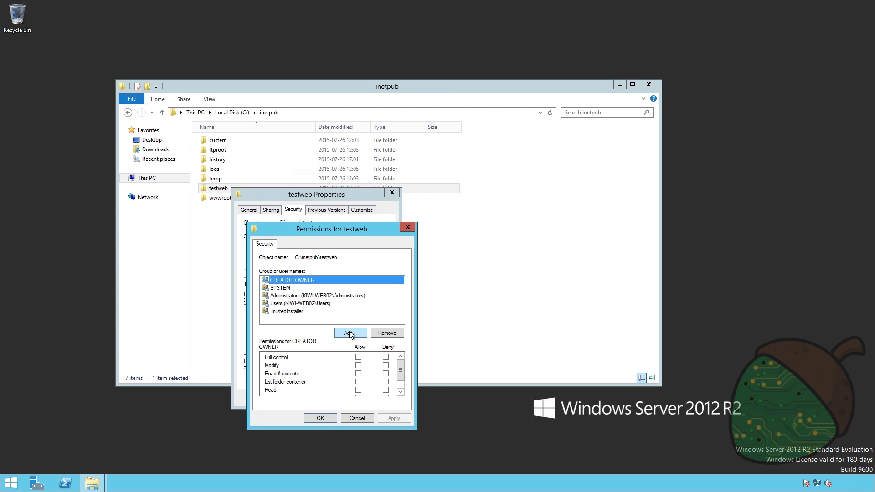
- Add FTPUser from location KIWI-WEB02 with Modify allowed, apply, and close the properties
click(350, 333)
click(434, 288)
click(298, 294)
click(413, 371)
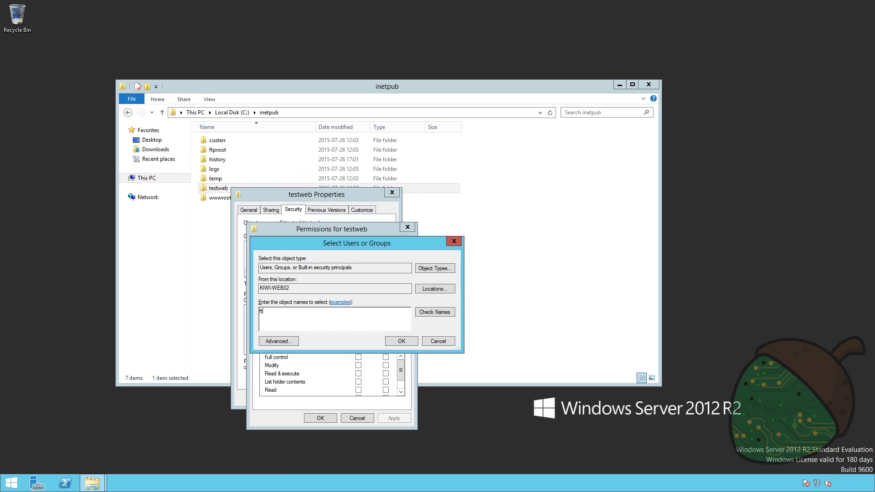
key(Return)
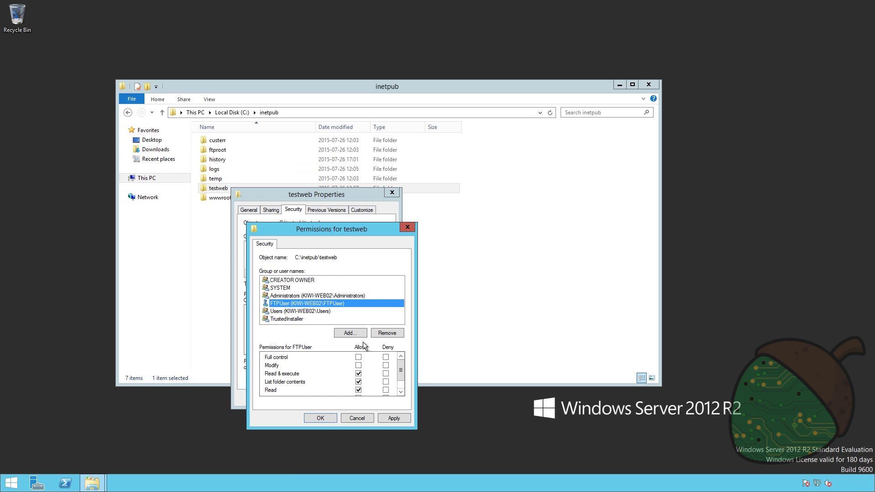
click(358, 365)
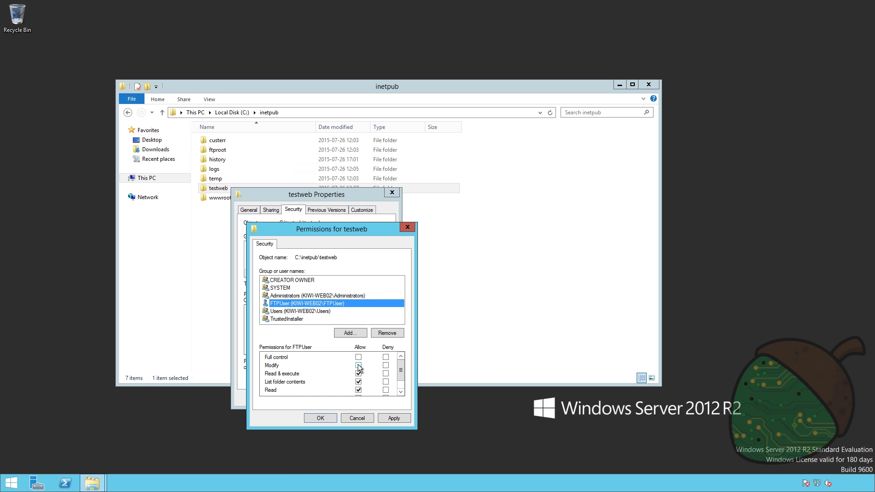
click(398, 421)
click(332, 418)
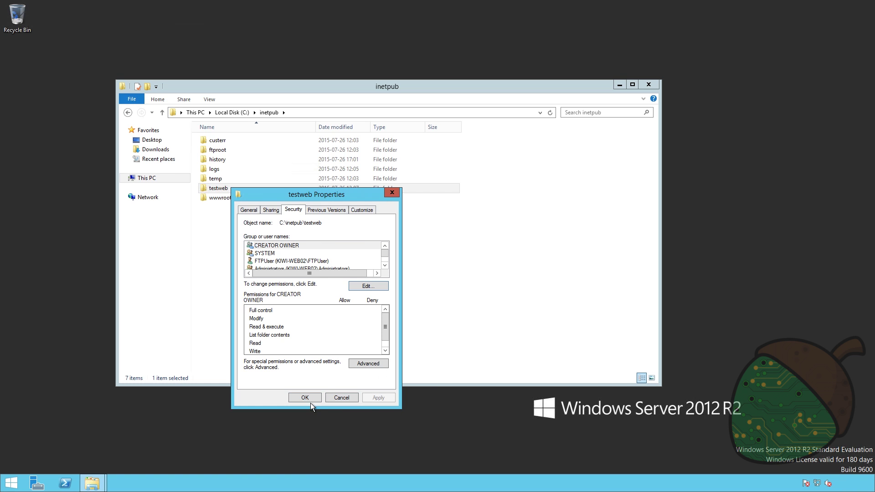
click(310, 400)
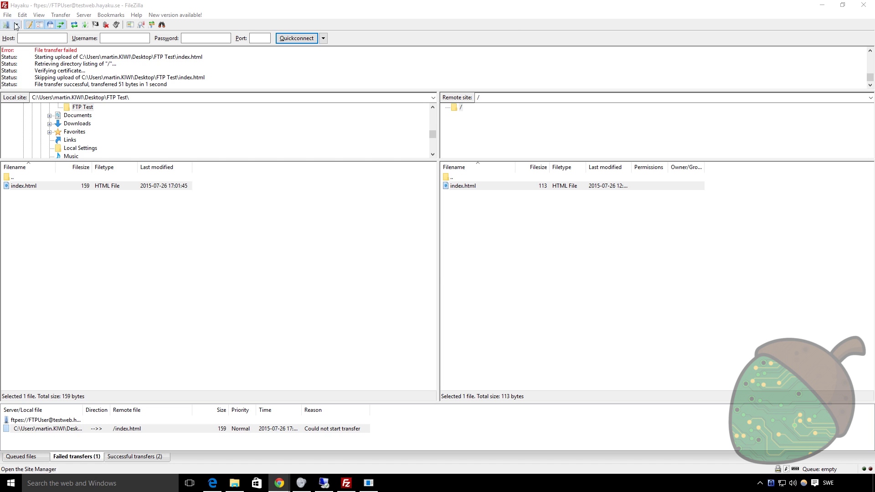
- Reconnect to Hayaku, upload index.html overwriting the server copy, and refresh to show 159 bytes
click(16, 24)
click(23, 36)
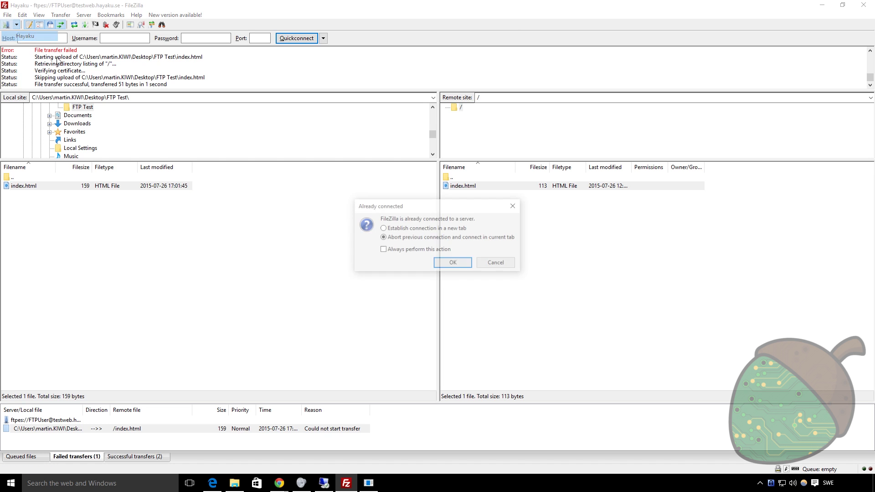
click(454, 261)
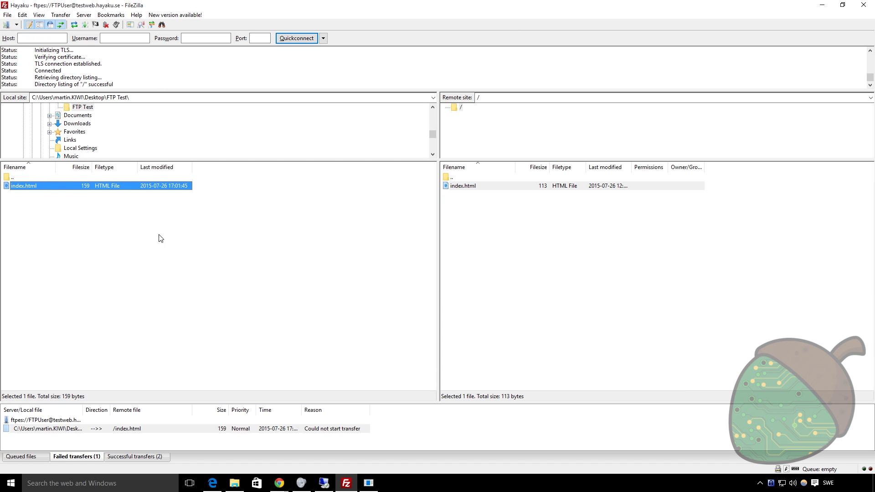
click(116, 214)
click(83, 188)
double_click(83, 187)
click(497, 301)
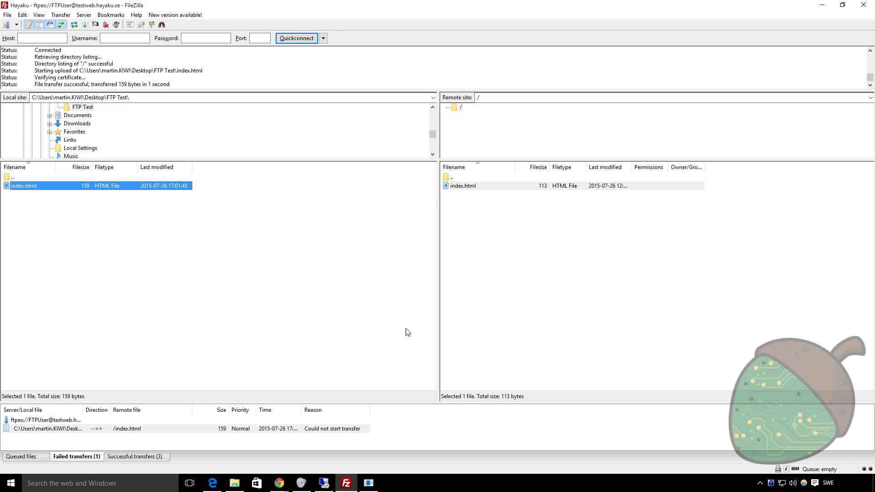
click(496, 186)
click(508, 222)
key(F5)
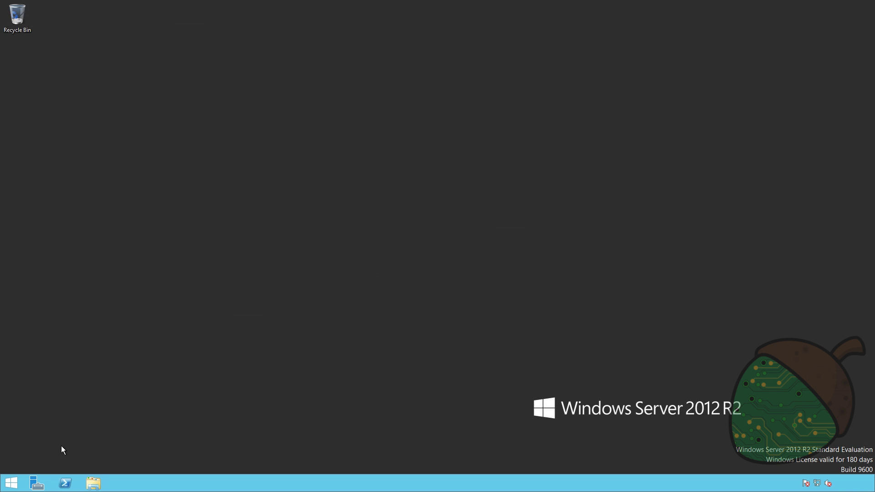
- Launch Internet Explorer, load testweb.hayaku.se, and highlight the new 'uploaded by FTP' line
click(11, 484)
click(160, 237)
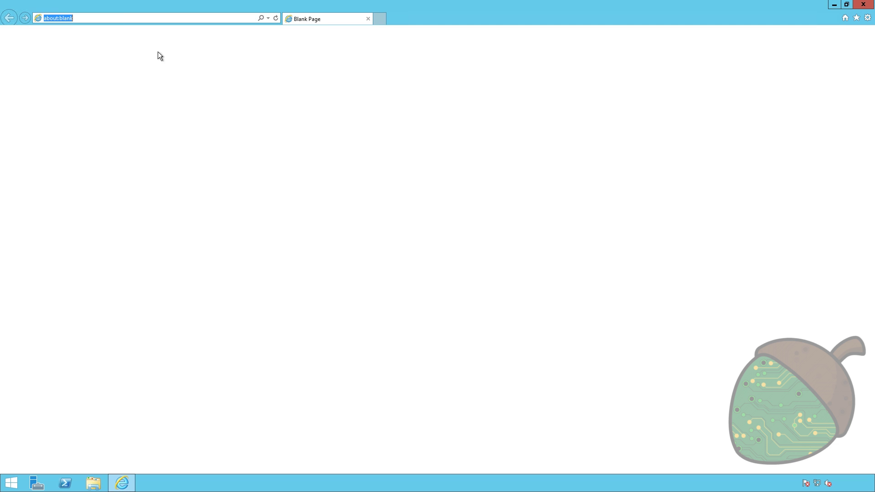
text(testweb.hayaku.se/)
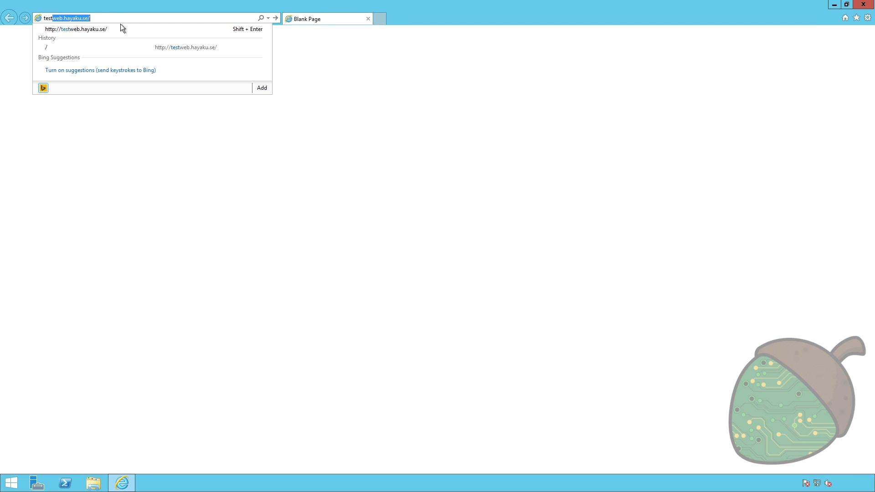
key(Down)
key(Return)
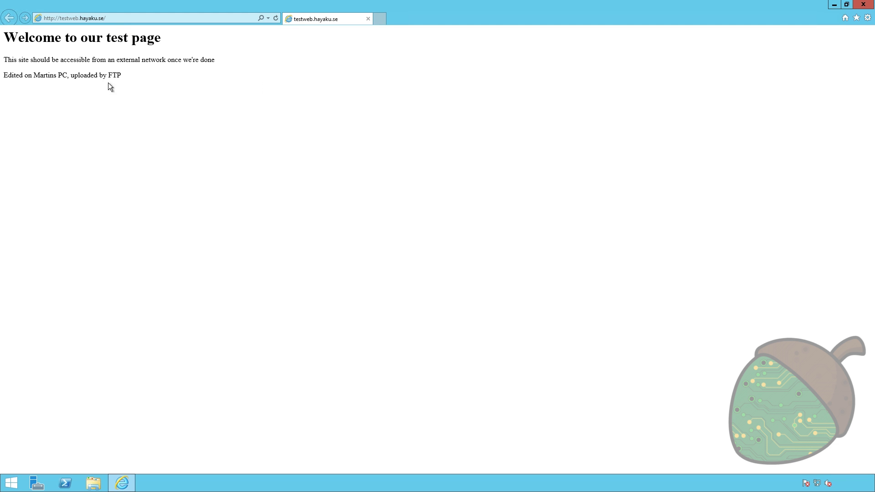
drag(135, 77, 3, 76)
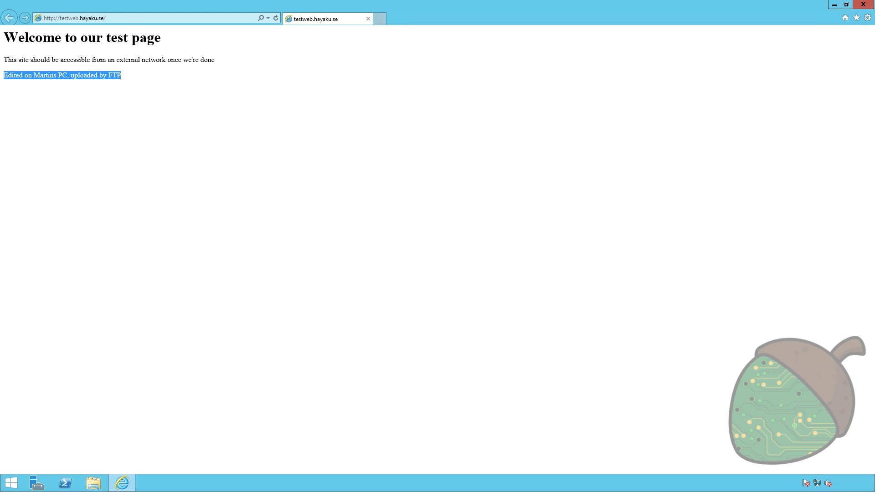